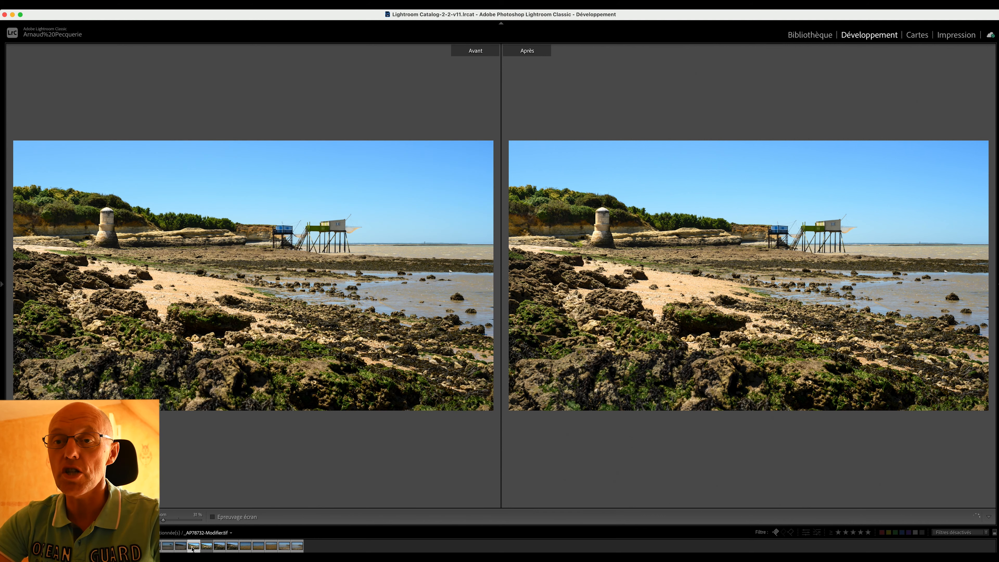
Leave the before/after view, switch to the Library module and open the Export dialog for the photo.
key("y")
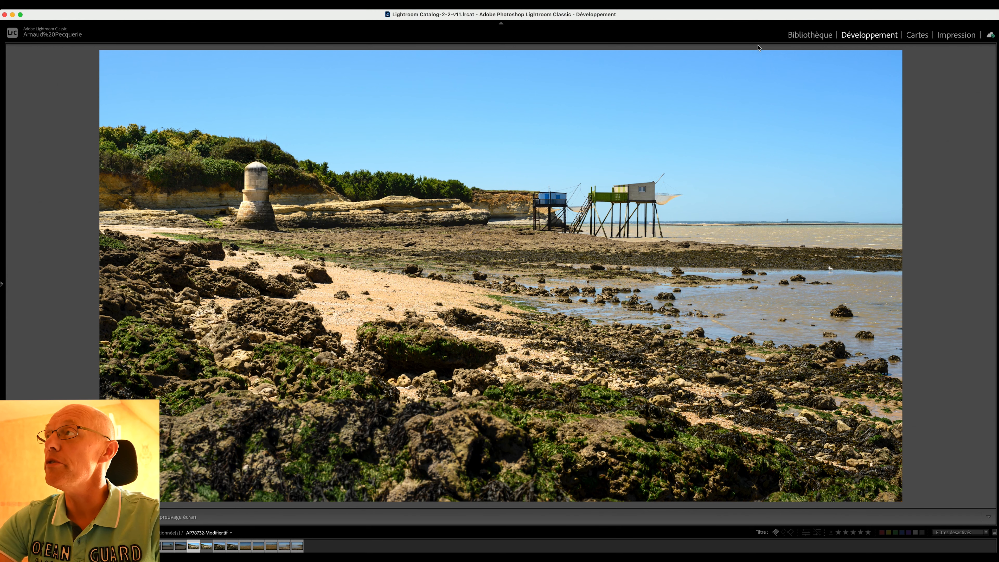
left_click(818, 40)
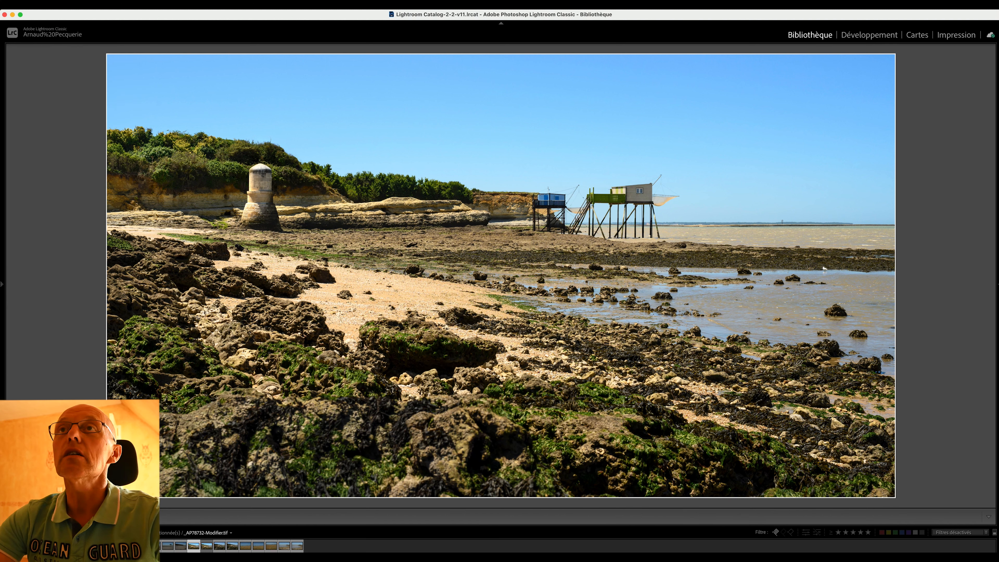
left_click(84, 5)
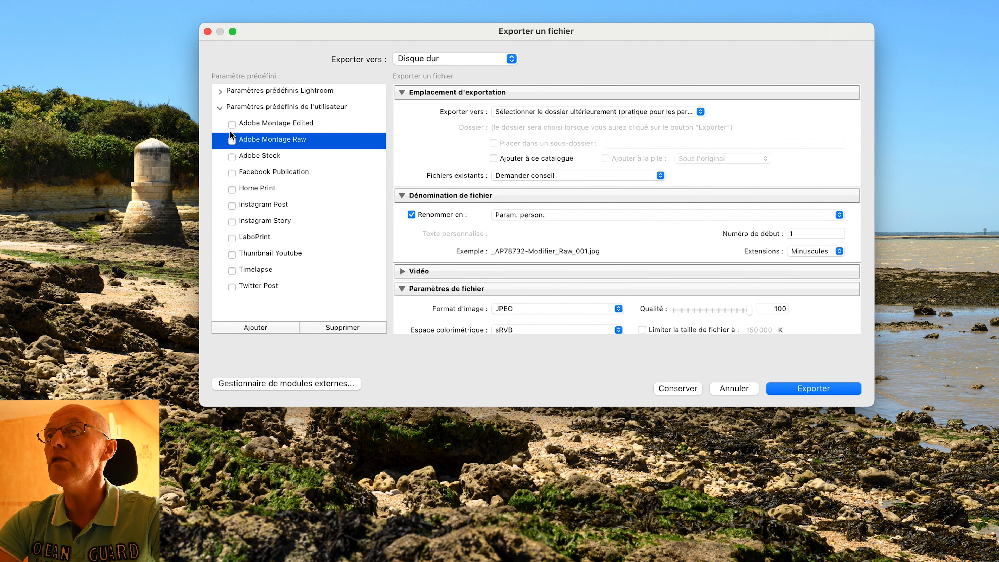
Collapse the user presets folder and review the Export Location section of the export dialog.
left_click(220, 108)
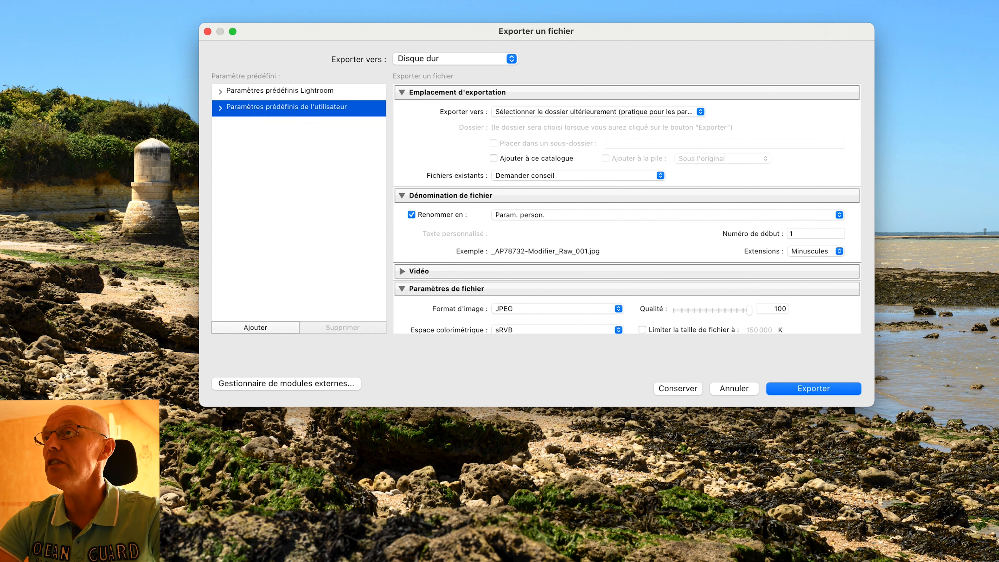
scroll(653, 216, "down", 10)
scroll(653, 216, "up", 4)
scroll(653, 216, "up", 6)
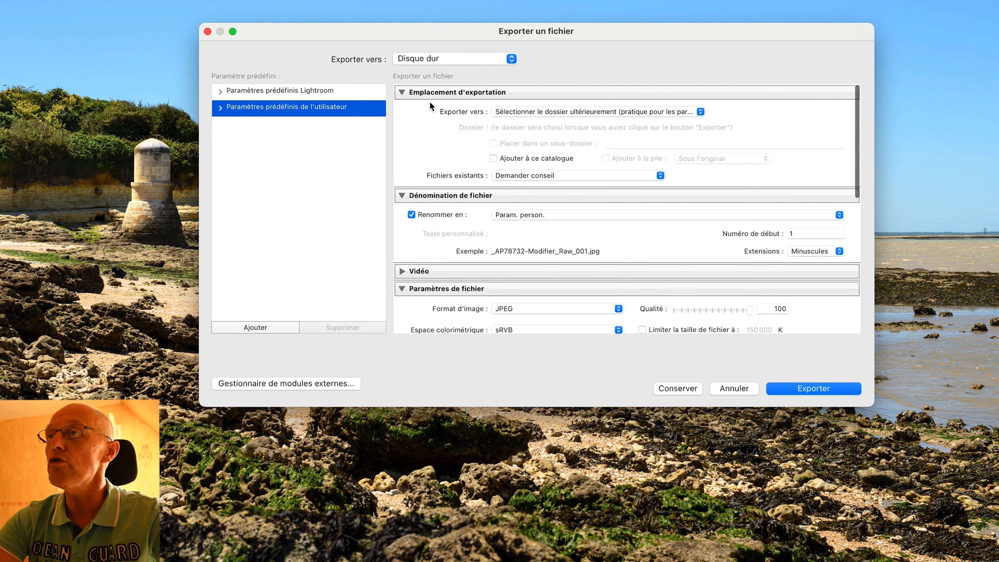
left_click(402, 93)
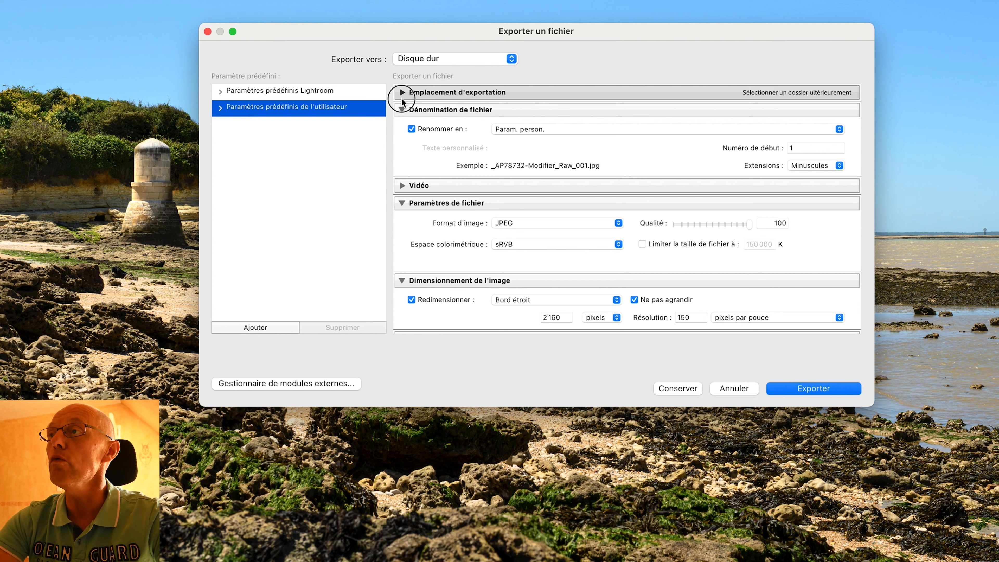
left_click(401, 95)
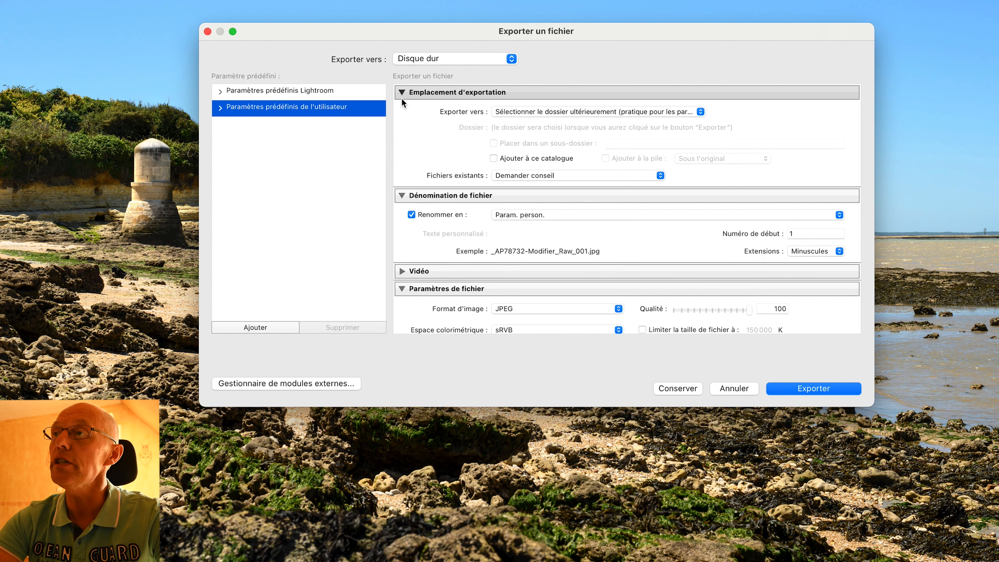
Review the available options for the export destination folder and for handling existing files.
left_click(553, 113)
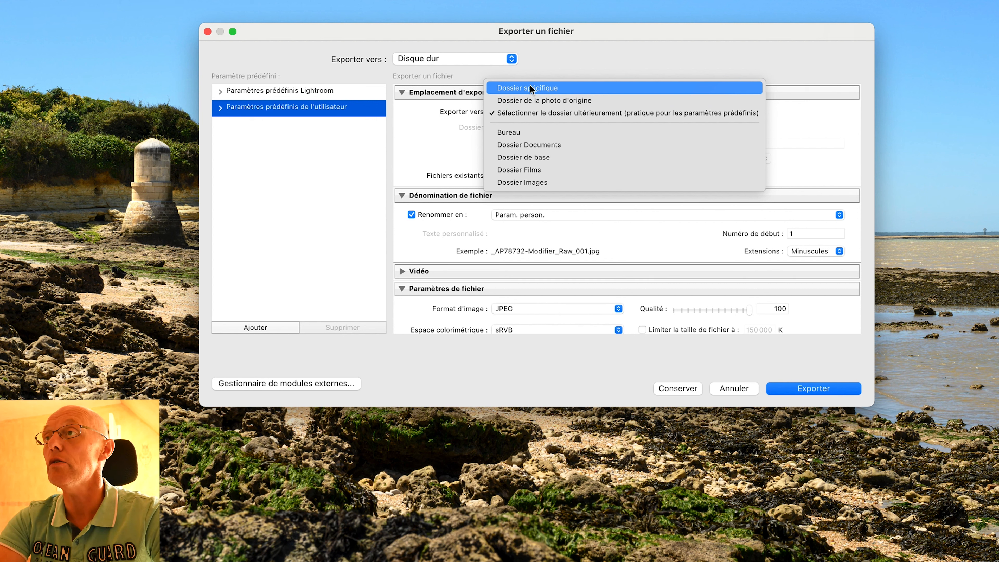
left_click(435, 145)
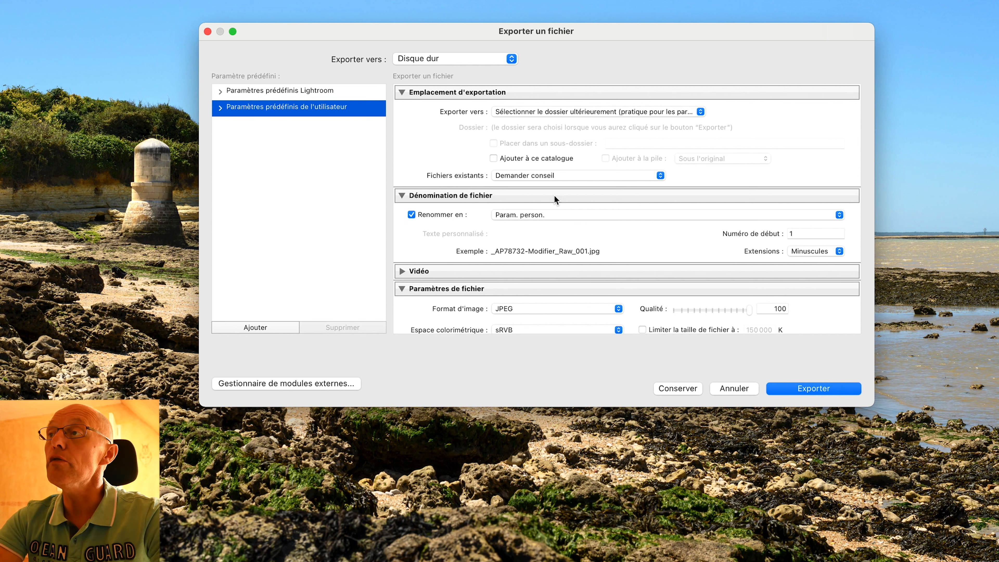
left_click(557, 177)
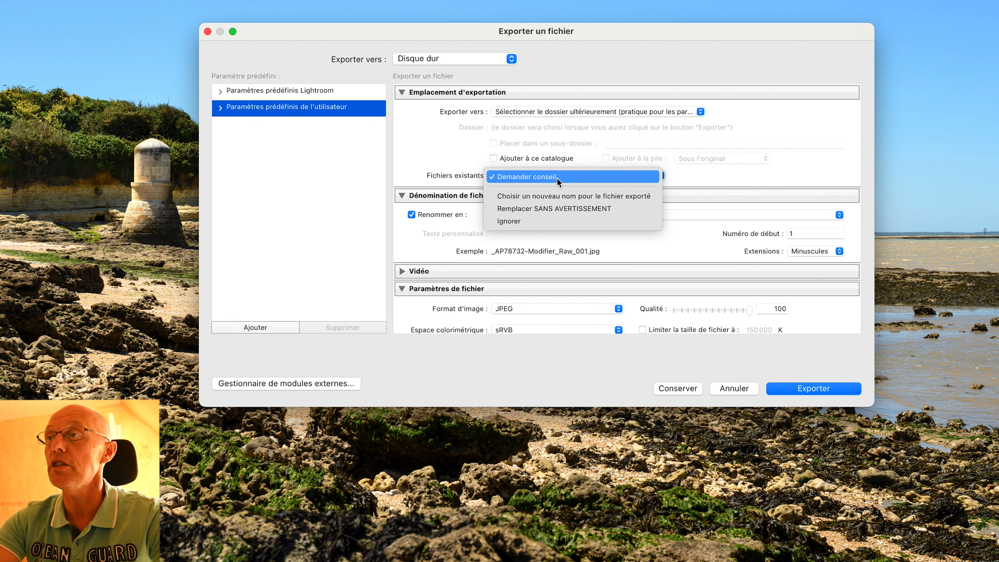
left_click(415, 164)
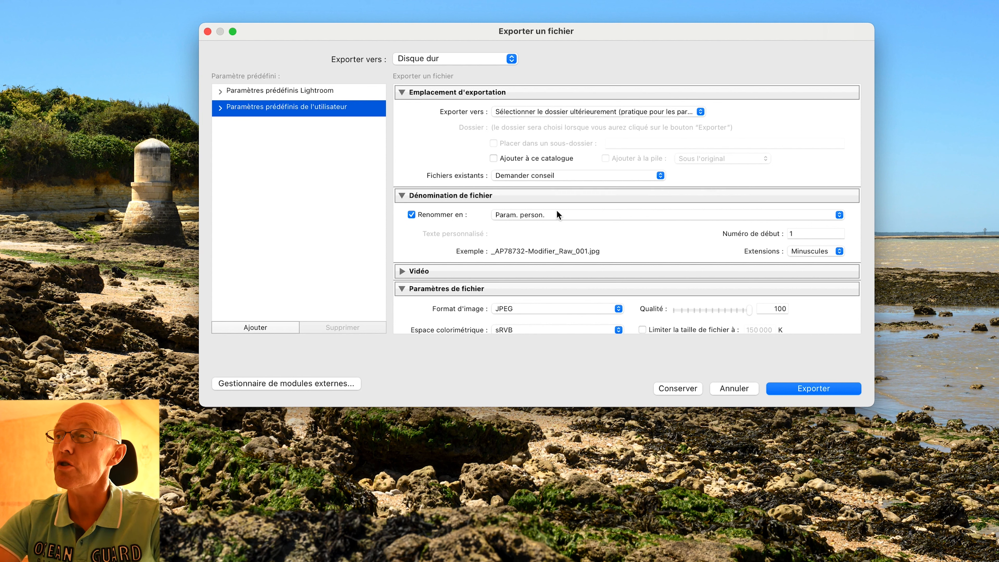
Open the file-naming template editor from the rename options and clear the existing template.
left_click(582, 215)
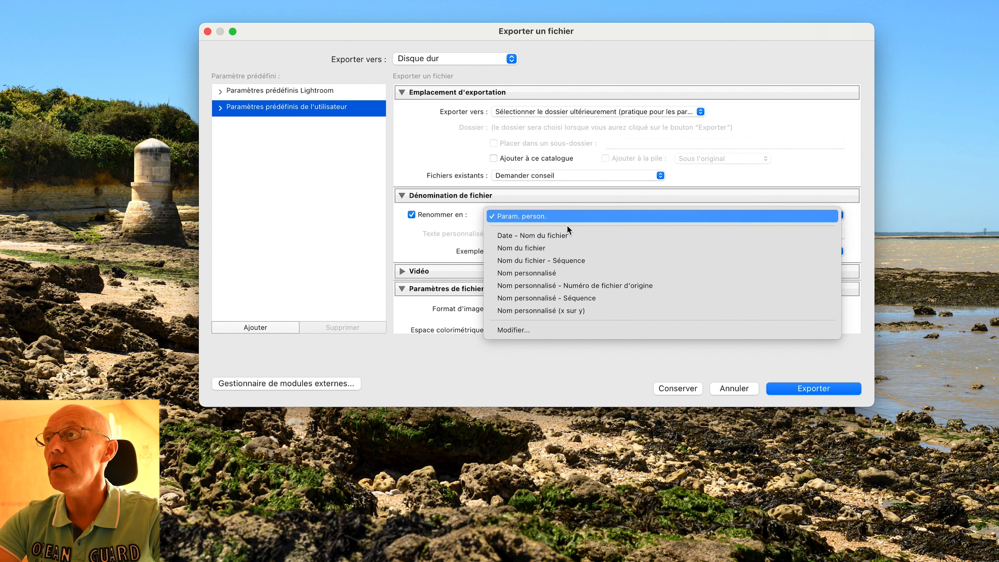
left_click(521, 332)
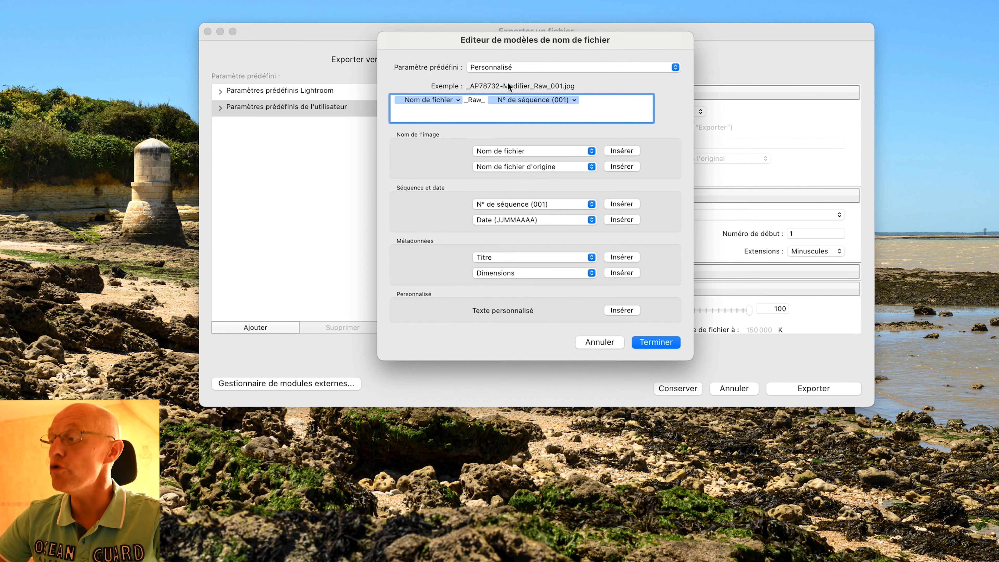
left_click(595, 98)
key("BackSpace")
key("BackSpace")
key("BackSpace")
key("BackSpace")
key("BackSpace")
key("BackSpace")
key("BackSpace")
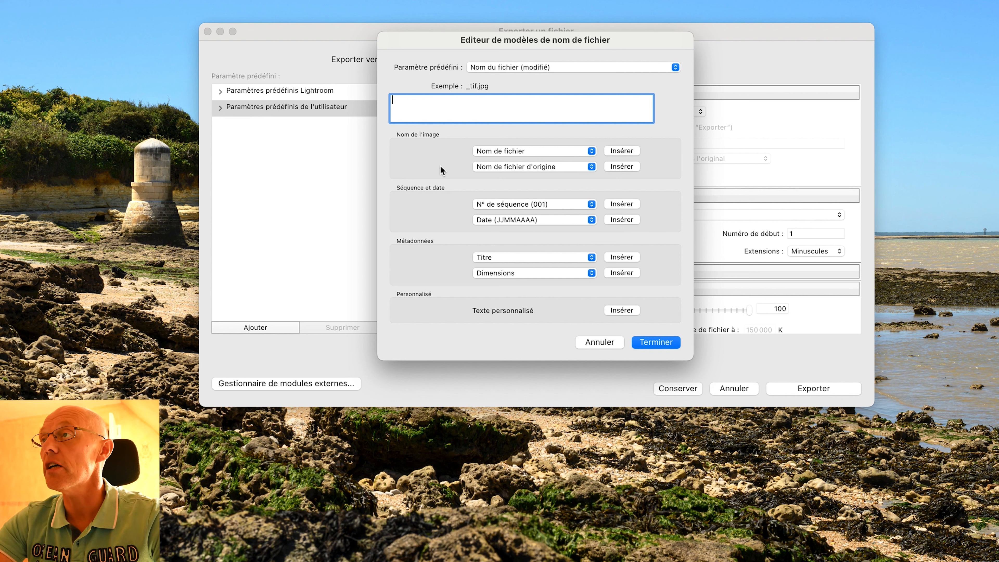
Build a file-name template of Nom de fichier, ' - impression - ' and N° de séquence (001), and finish.
left_click(621, 151)
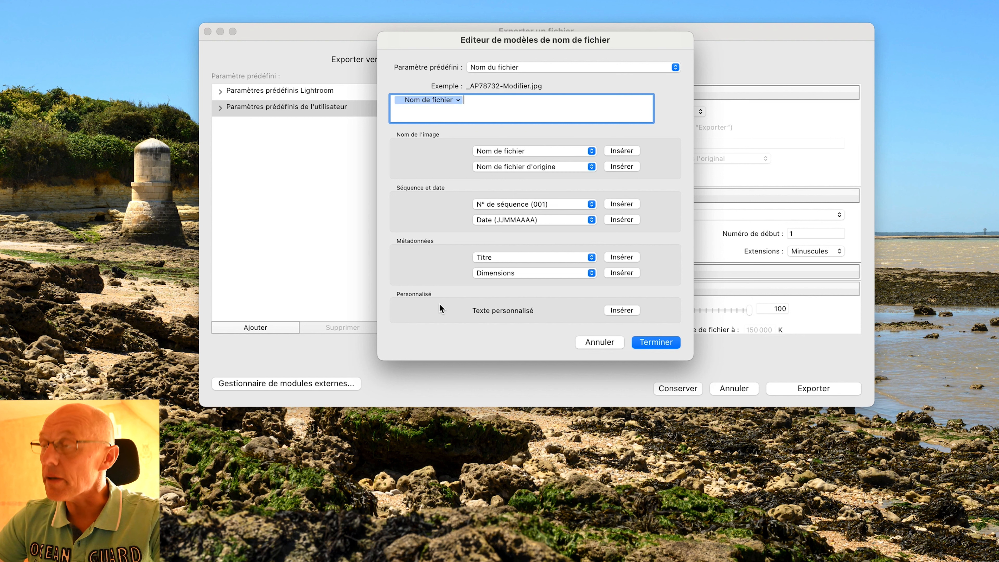
type("-")
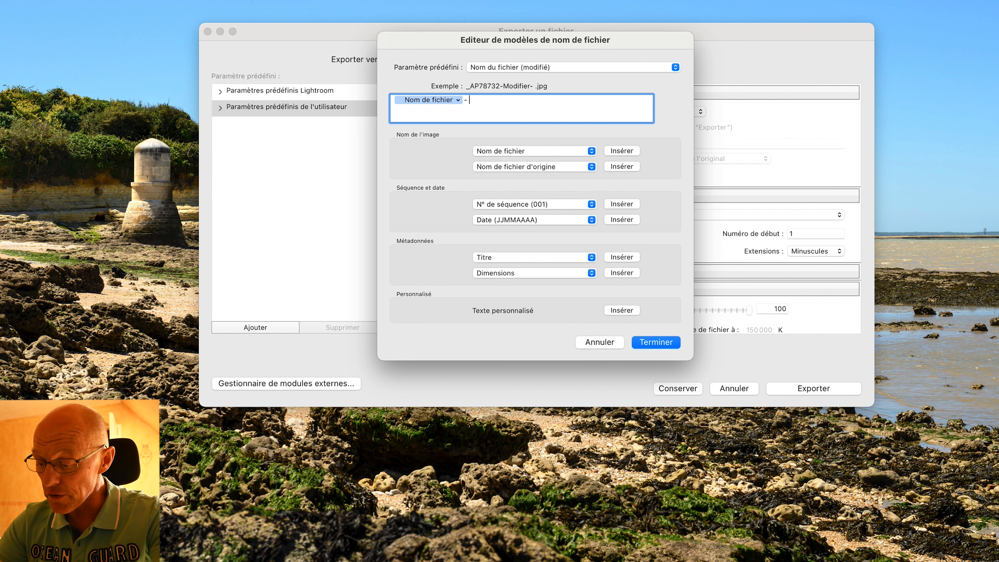
type("imp")
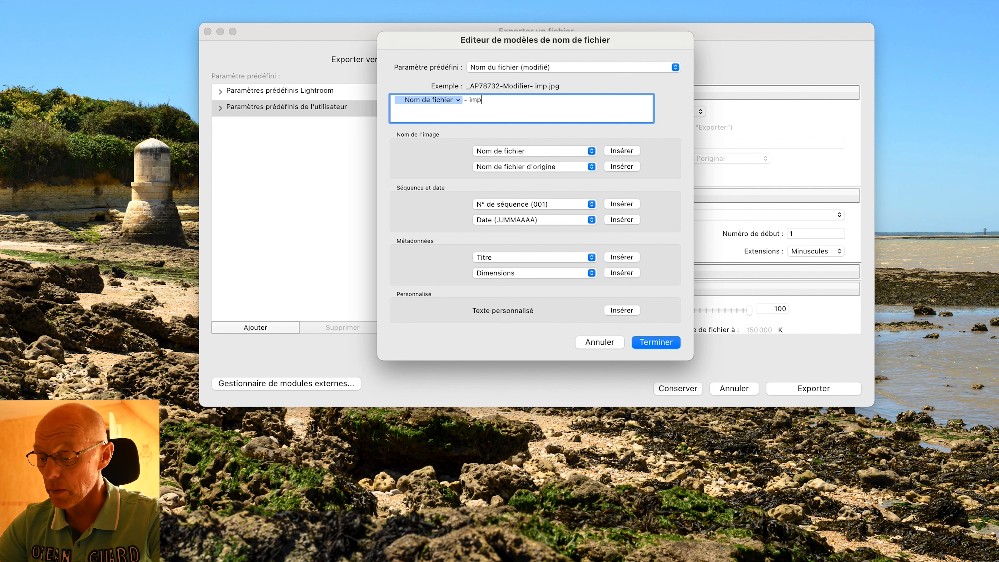
type("ression -")
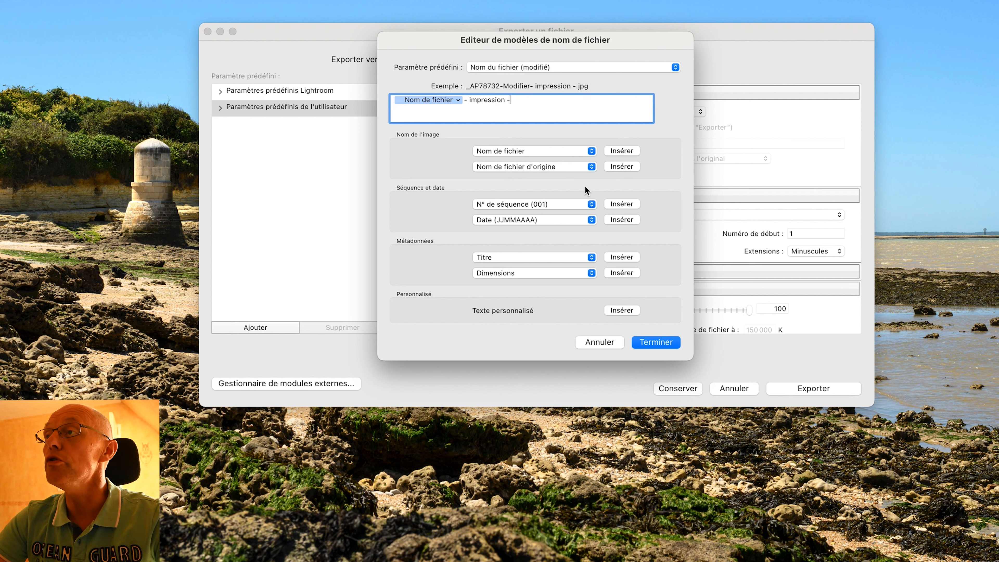
left_click(621, 204)
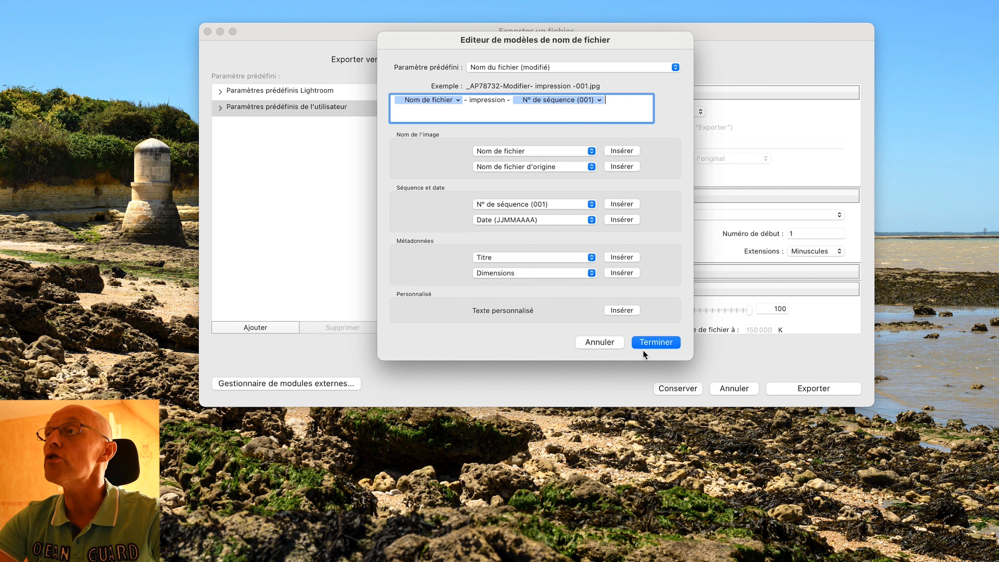
left_click(656, 342)
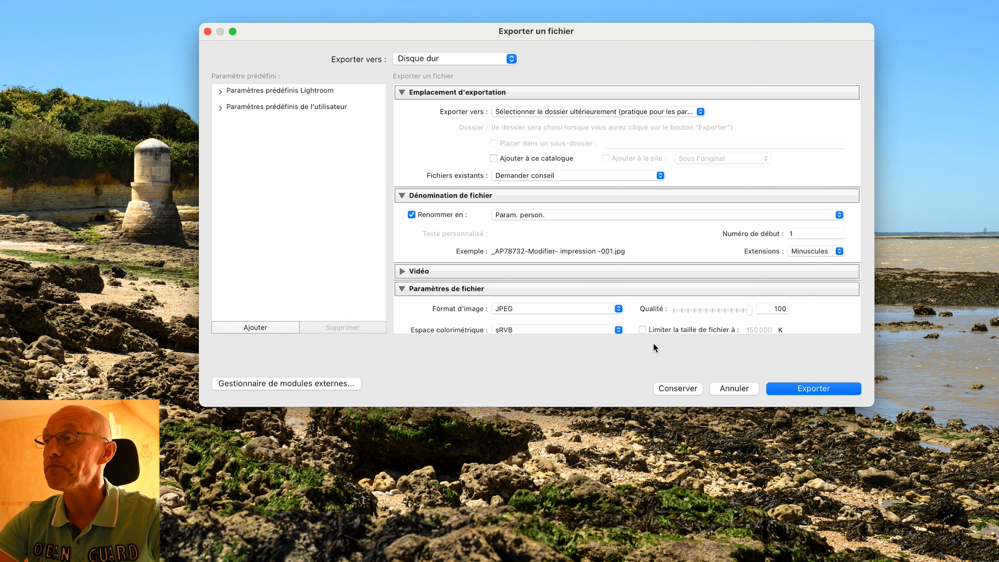
Set the export colour space to ProPhoto RVB.
scroll(541, 232, "down", 2)
scroll(543, 238, "down", 3)
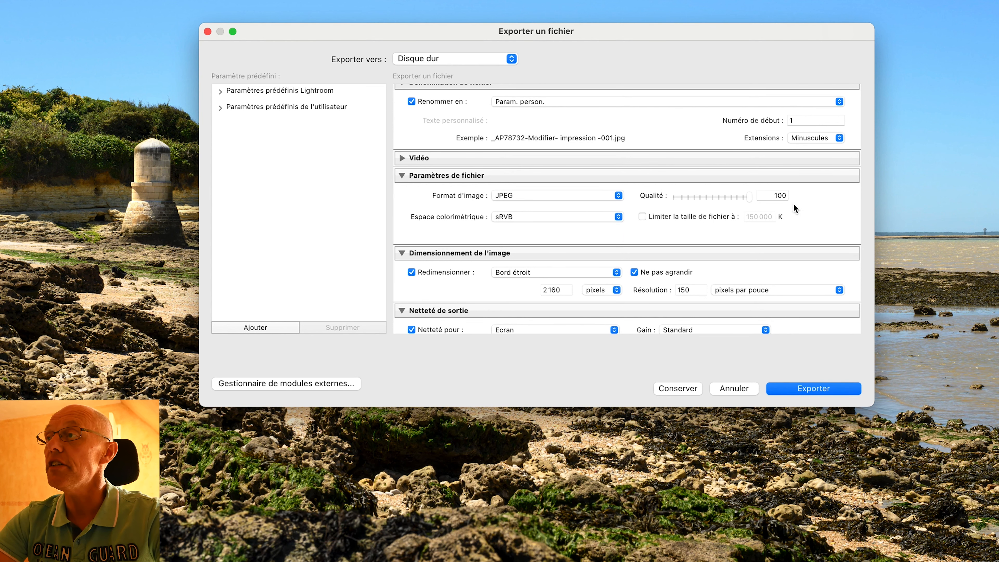
left_click(619, 216)
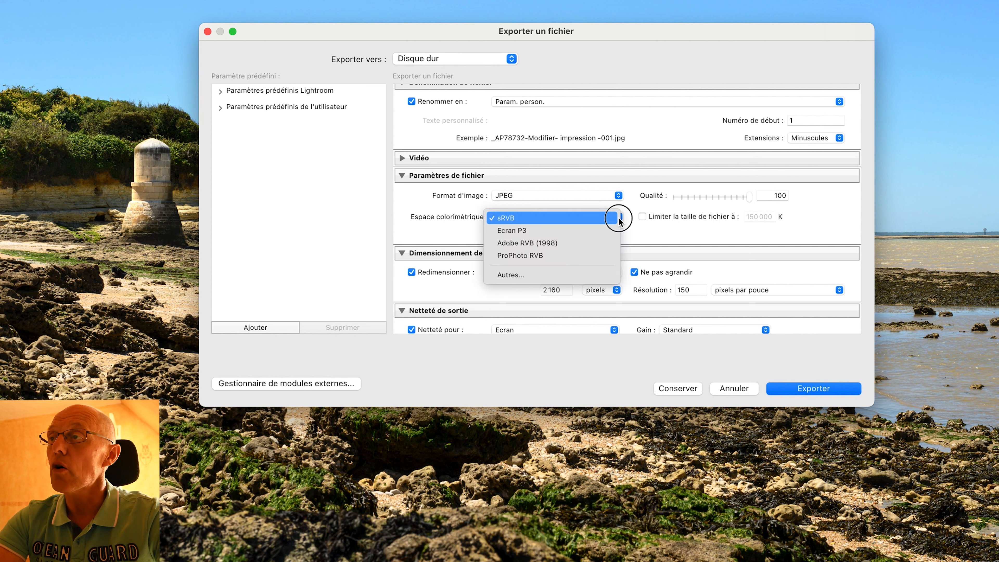
left_click(554, 258)
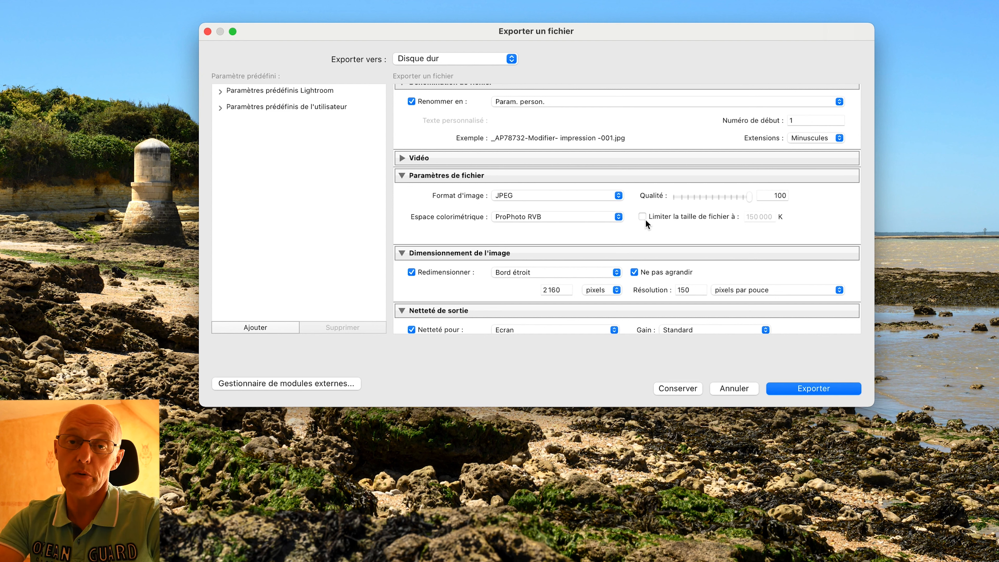
Turn off resizing in the image sizing section.
mouse_move(643, 219)
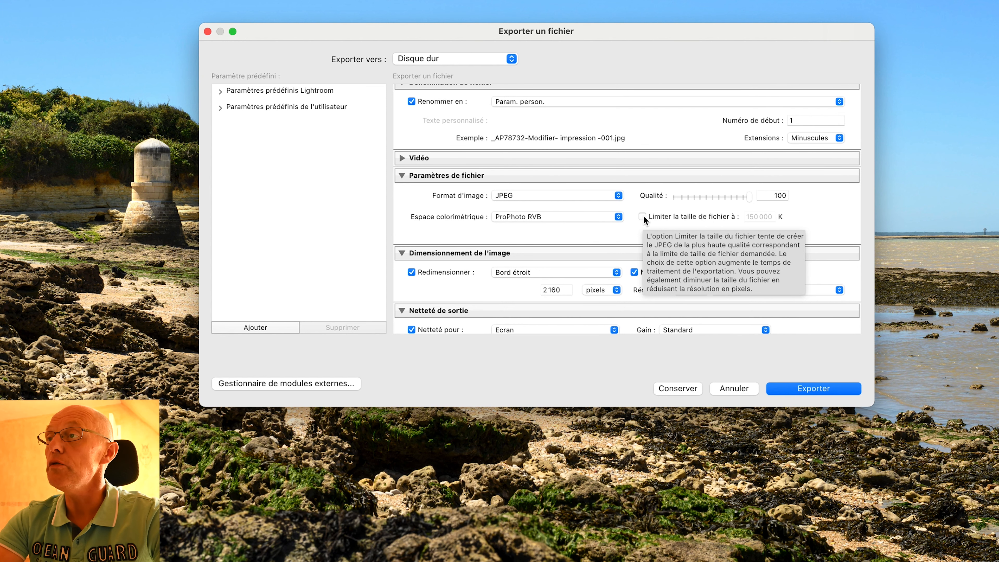
scroll(516, 271, "down", 3)
scroll(516, 269, "down", 4)
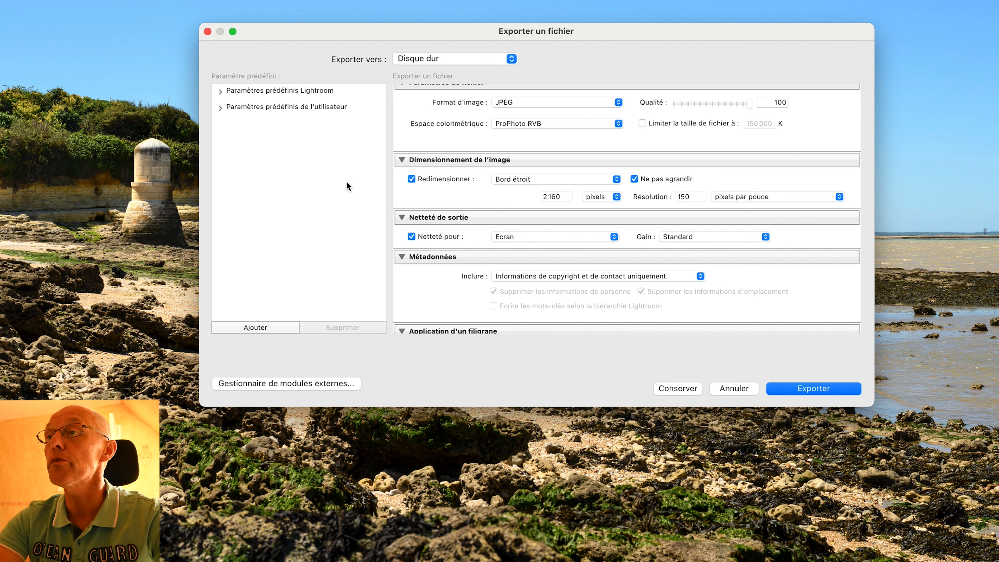
left_click(411, 181)
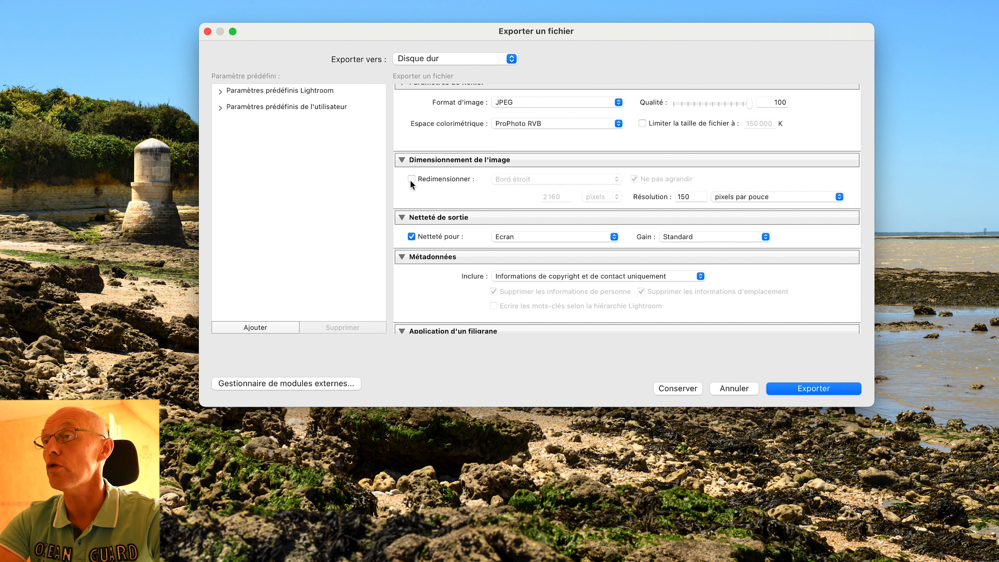
Turn off output sharpening for the export.
scroll(678, 180, "down", 3)
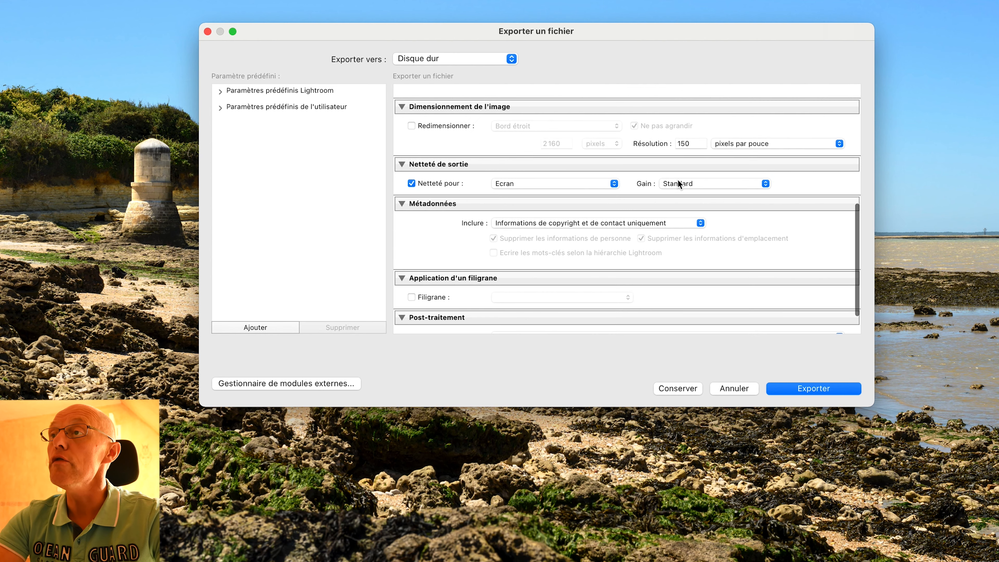
left_click(412, 183)
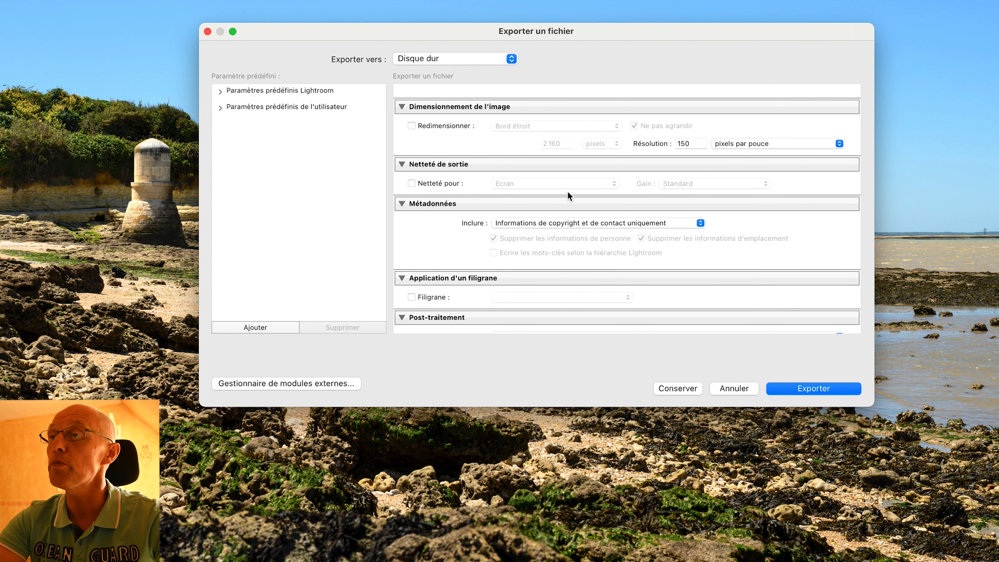
Enable watermarking and choose the LaboPhoto watermark preset.
scroll(569, 196, "down", 3)
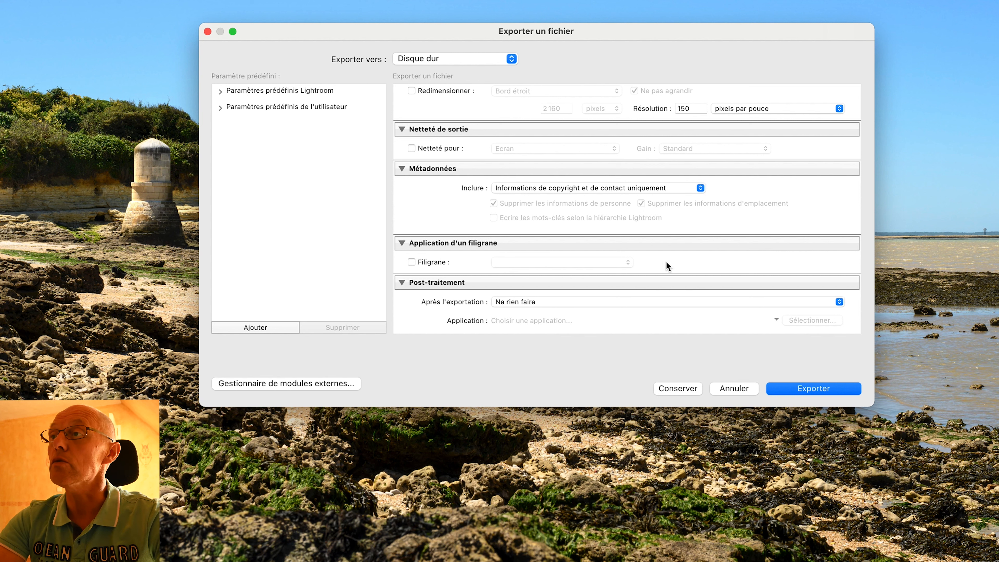
left_click(412, 266)
left_click(577, 266)
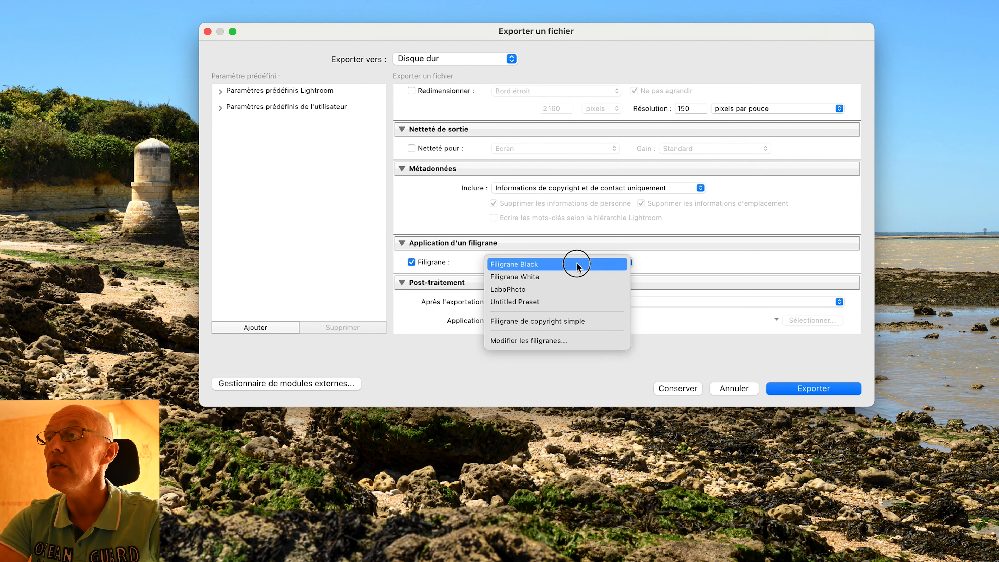
left_click(538, 290)
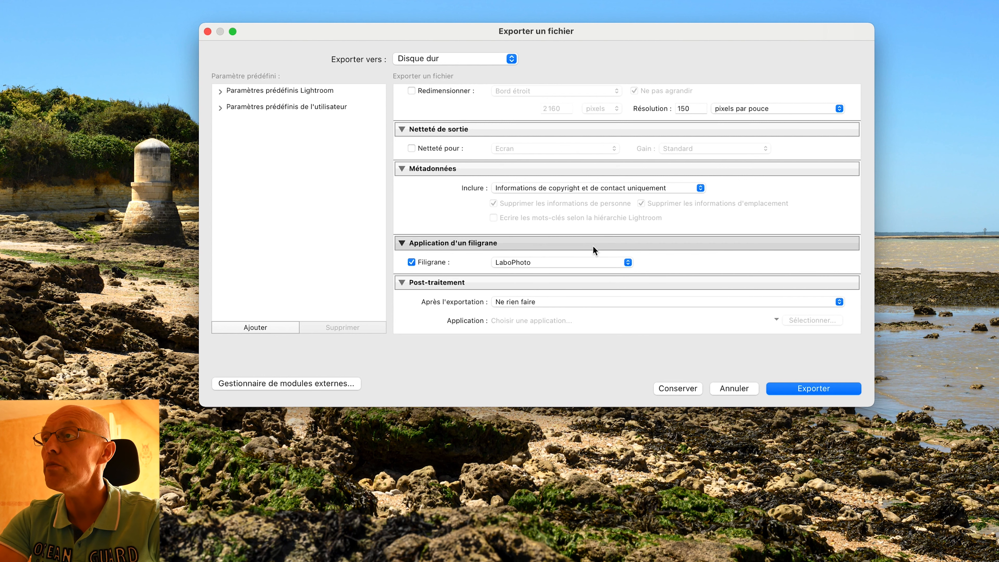
Edit the watermark, switching it to a text watermark and entering the photographer's full name as its text.
left_click(627, 262)
left_click(561, 315)
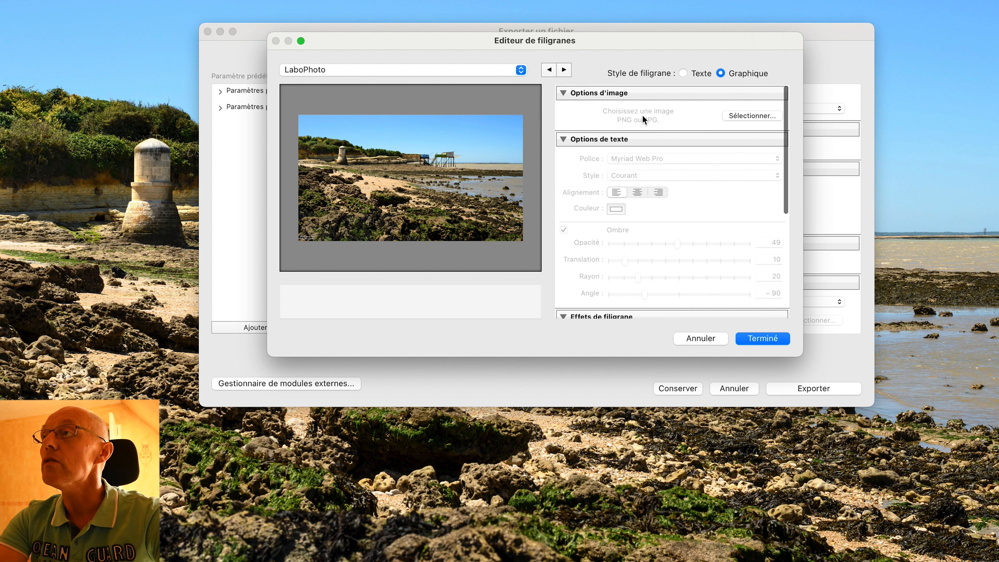
left_click(685, 71)
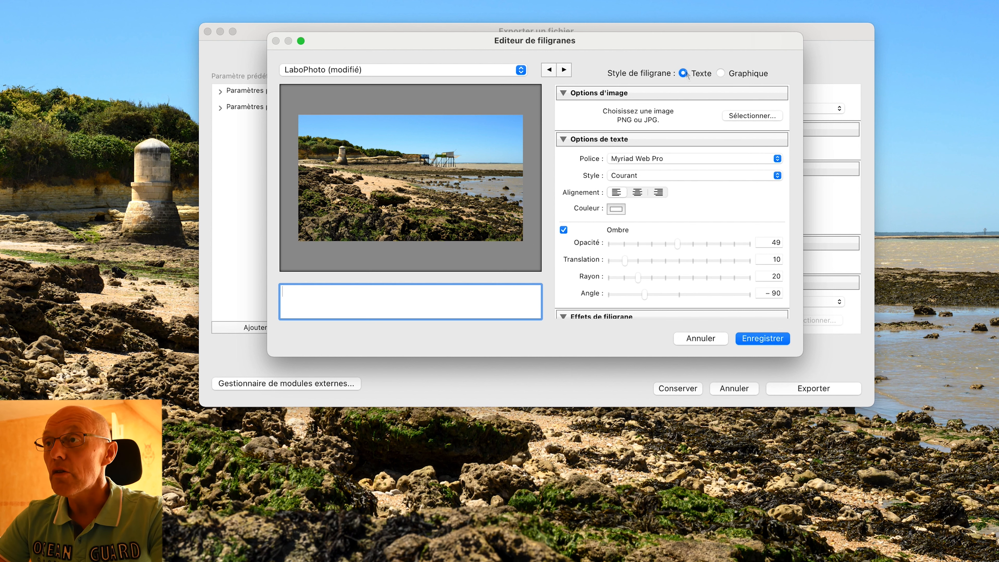
type("arnaud P")
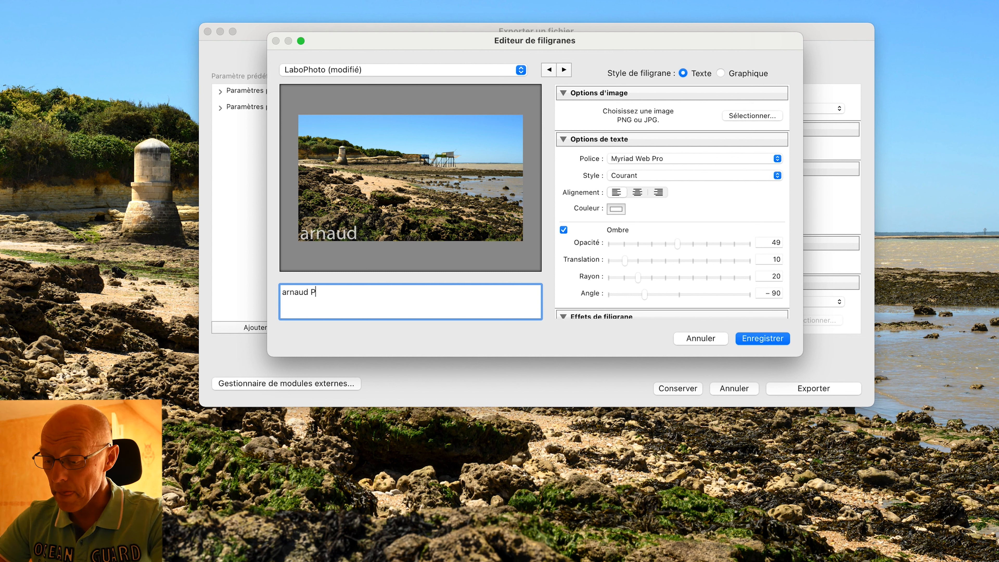
type("ecquerie")
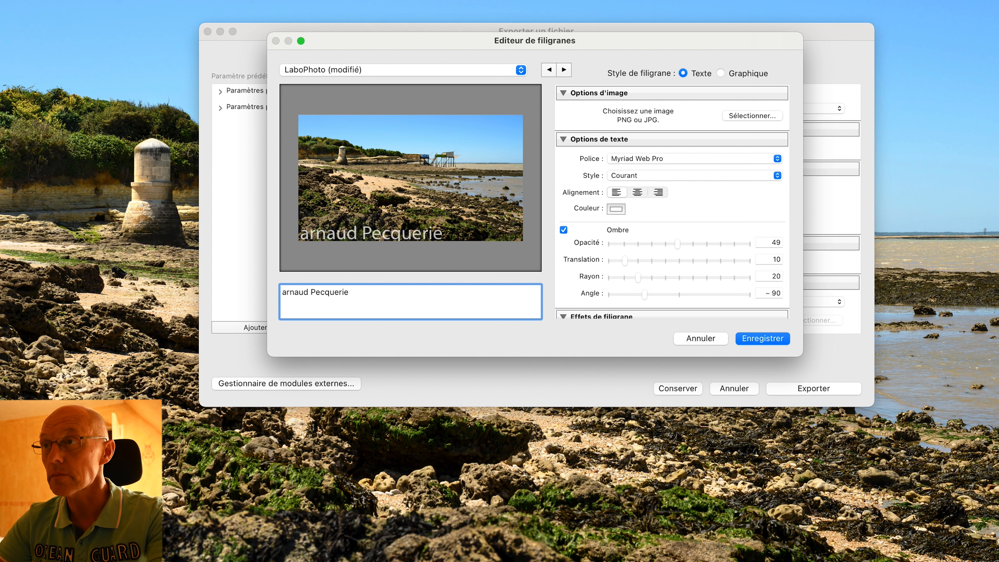
Switch the watermark style to graphic, then cancel the watermark editor.
left_click(724, 73)
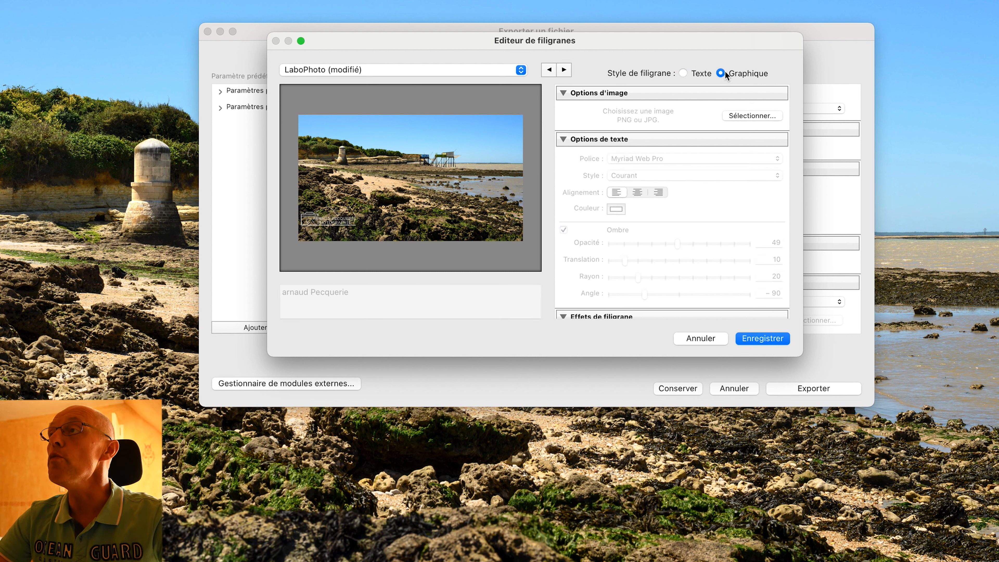
mouse_move(329, 231)
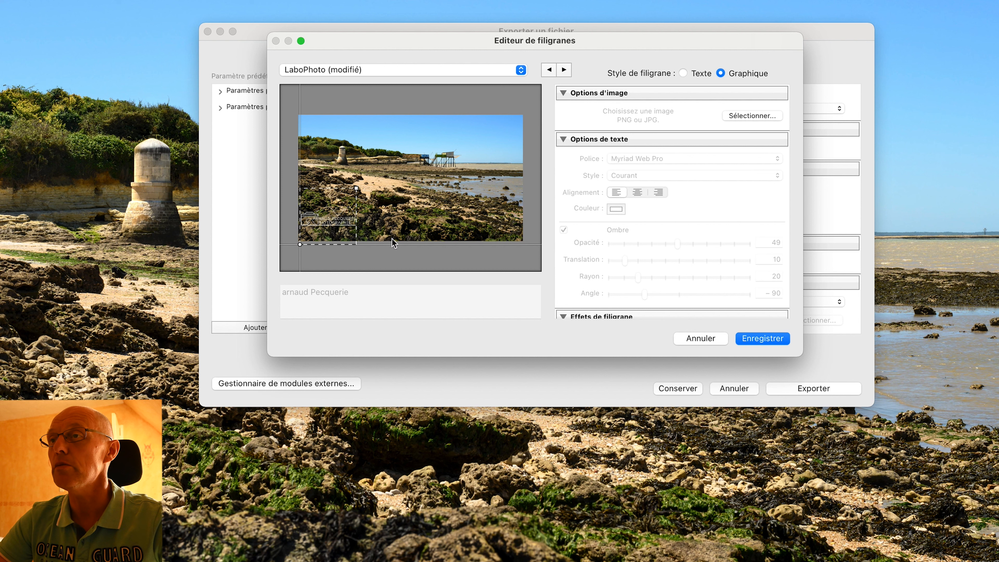
left_click(690, 339)
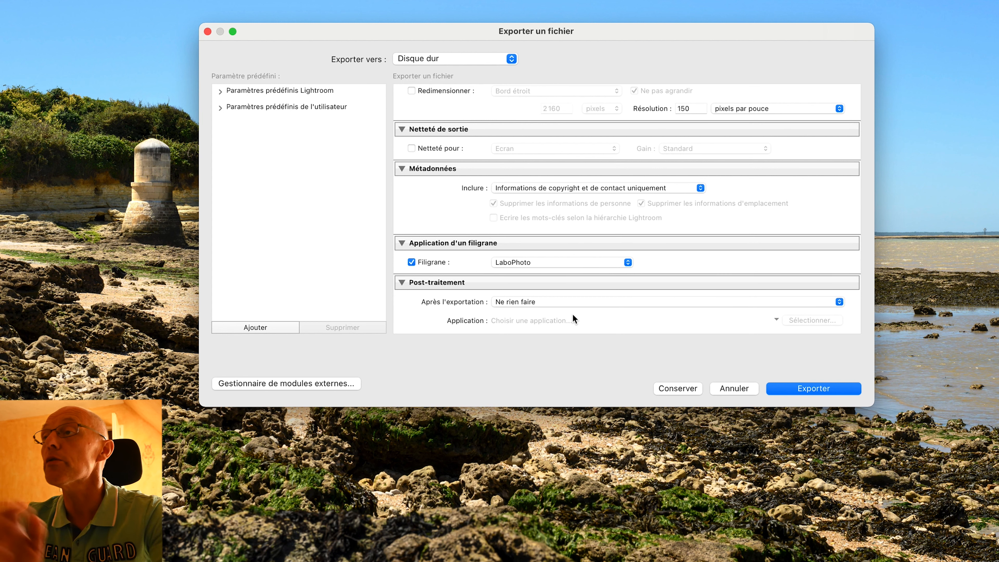
Save the current export settings as a new user preset named Preset video lightroom.
left_click(572, 302)
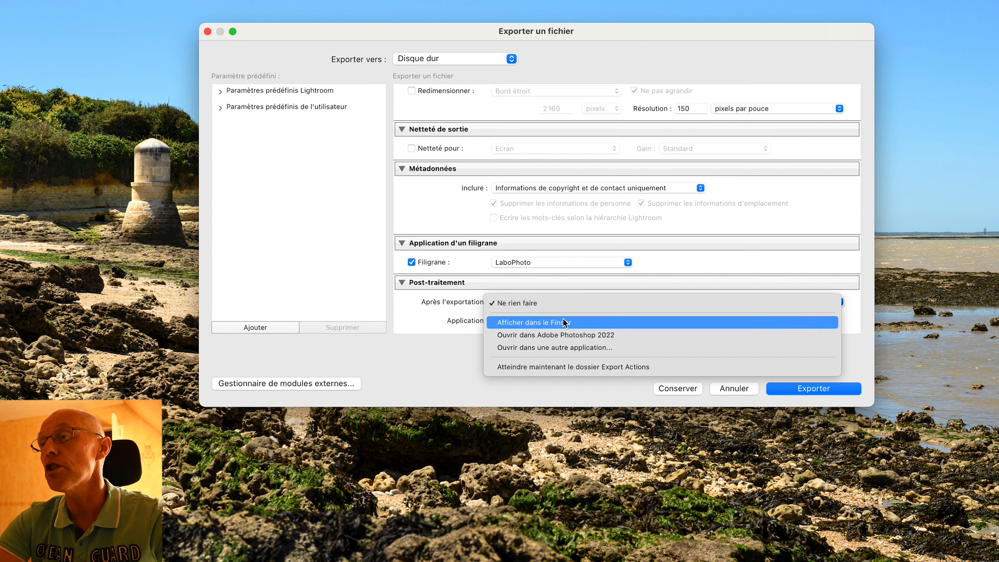
left_click(649, 279)
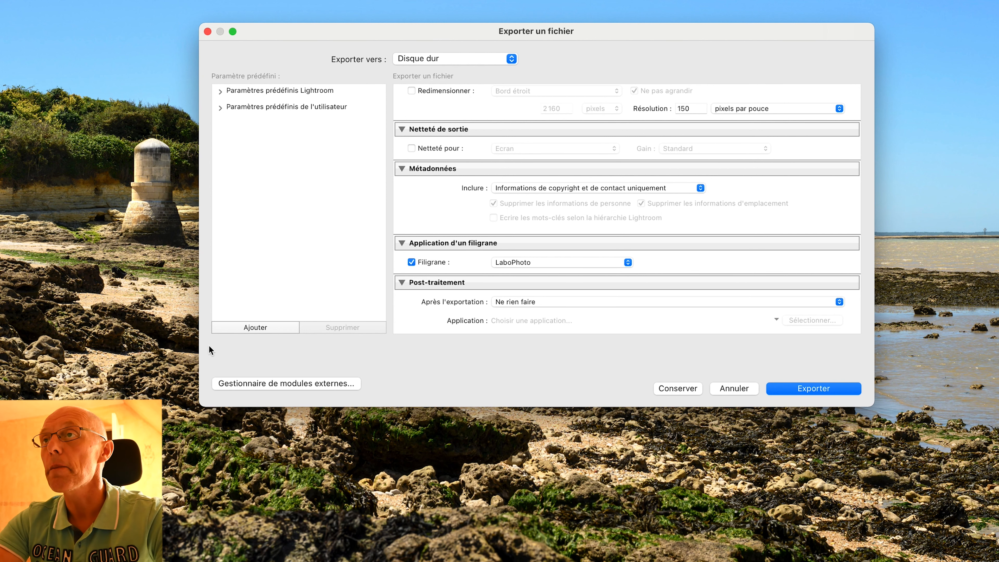
left_click(253, 327)
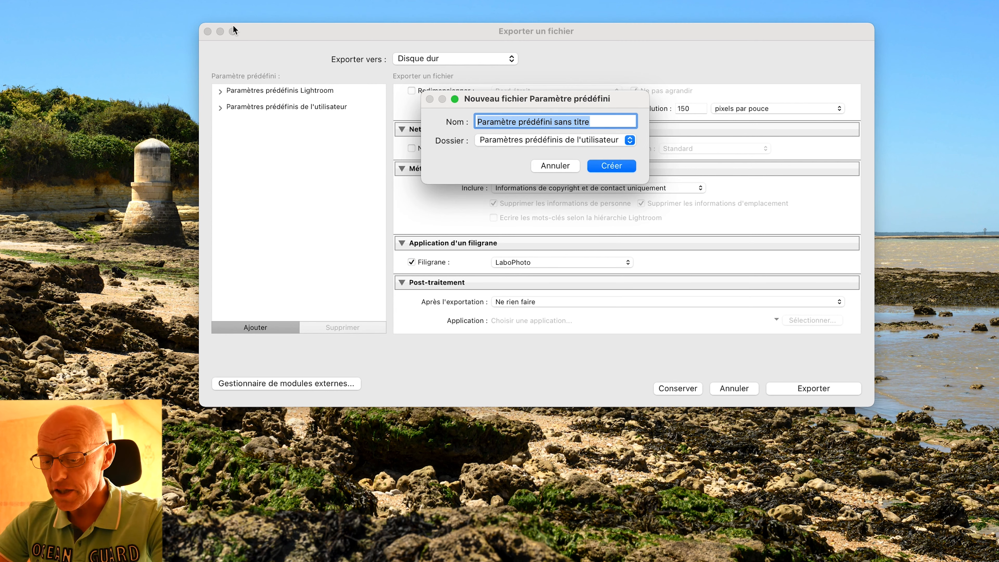
type("Exp")
key("BackSpace")
key("BackSpace")
key("BackSpace")
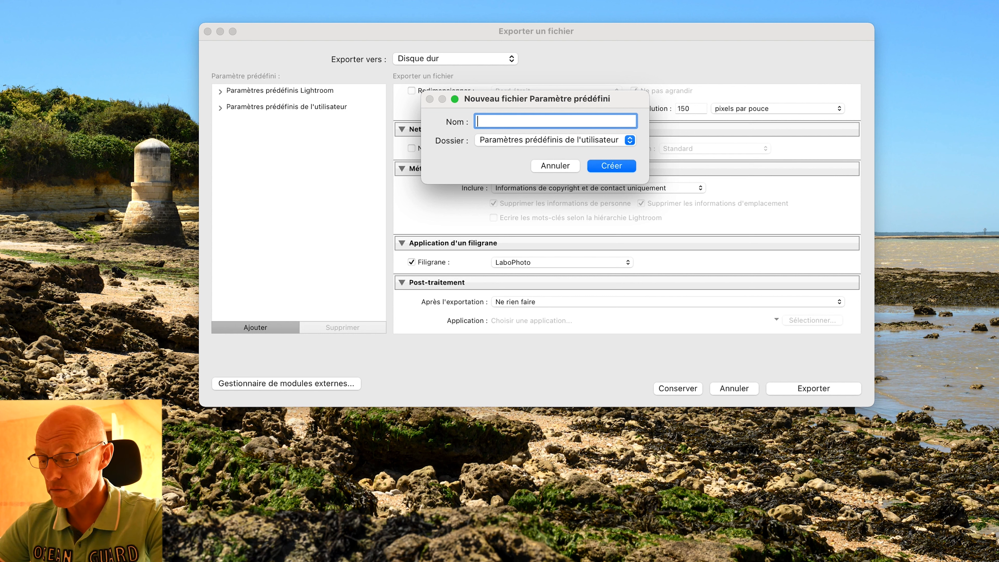
type("Pres")
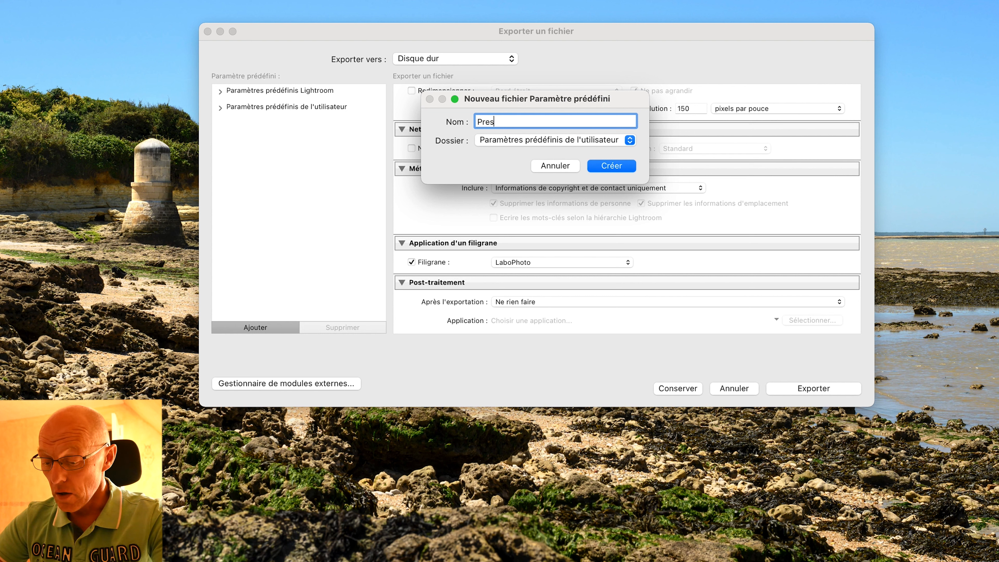
type("et video ")
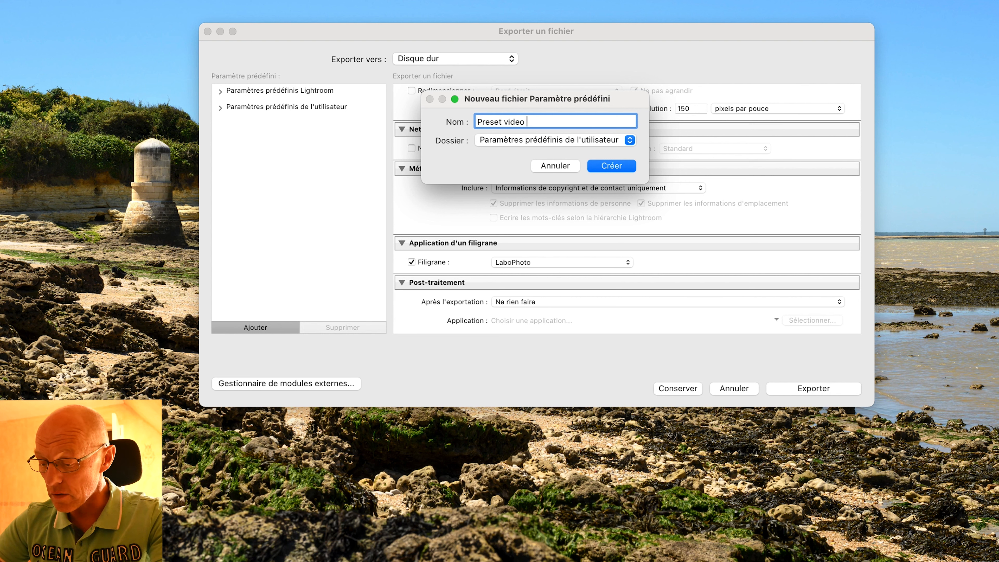
type("lightroom")
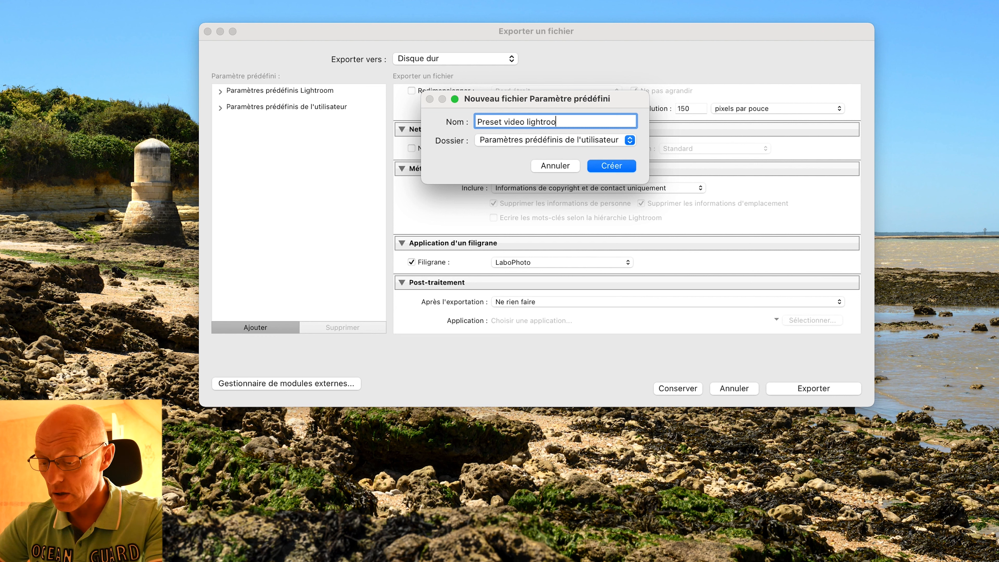
left_click(621, 165)
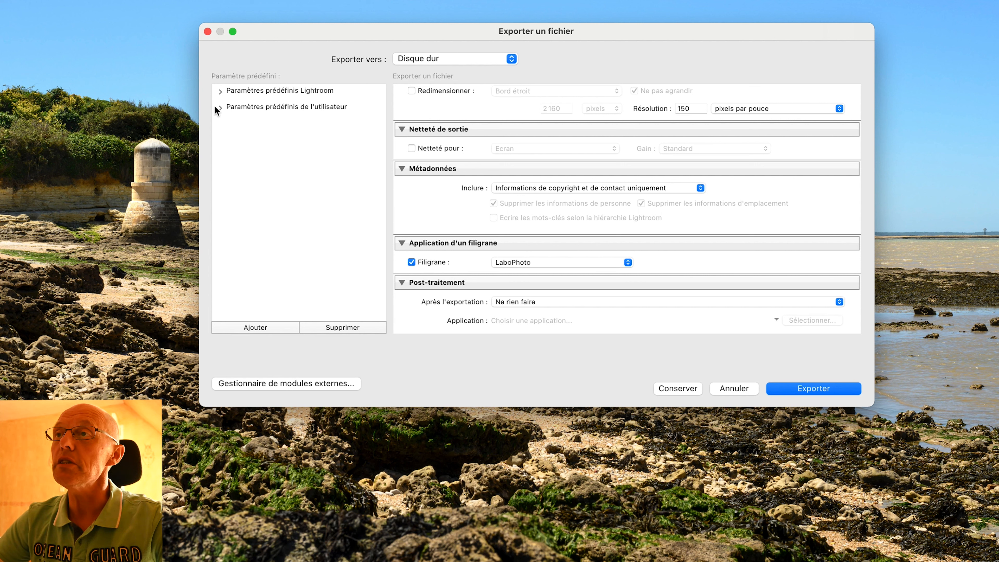
Load the Thumbnail Youtube user preset and review its export settings, then cancel the export dialog.
left_click(219, 107)
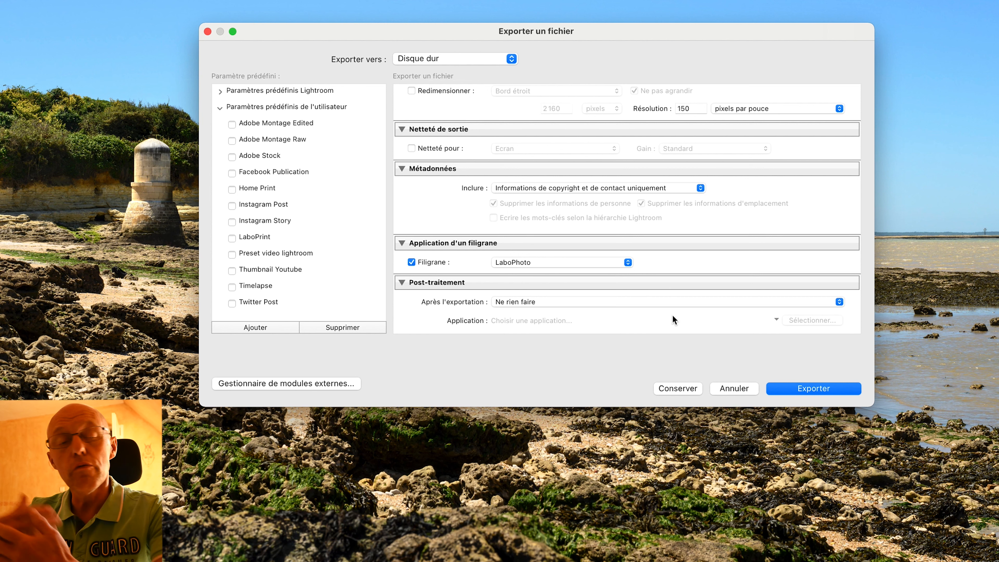
left_click(284, 271)
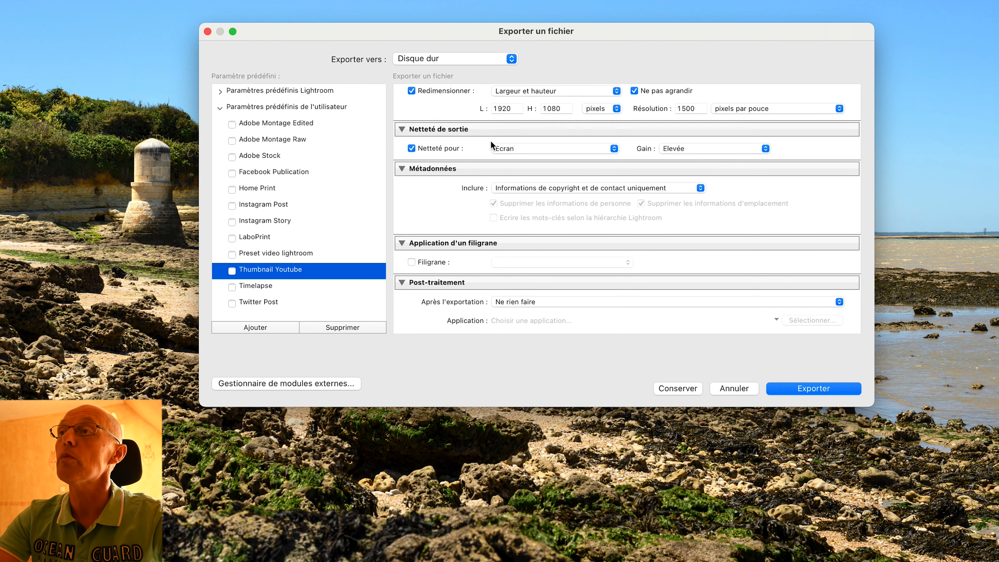
scroll(491, 140, "up", 15)
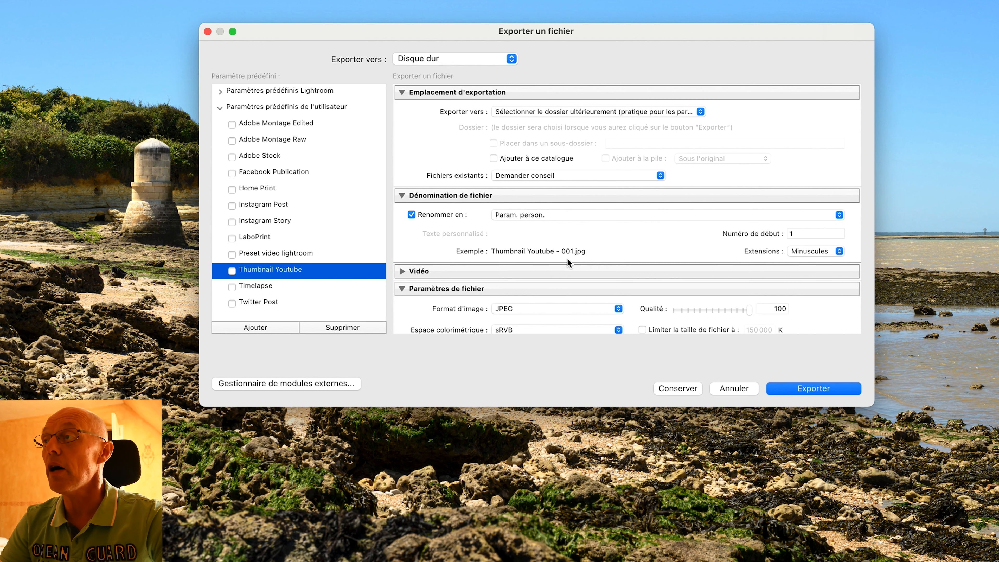
scroll(568, 259, "down", 2)
scroll(567, 258, "down", 5)
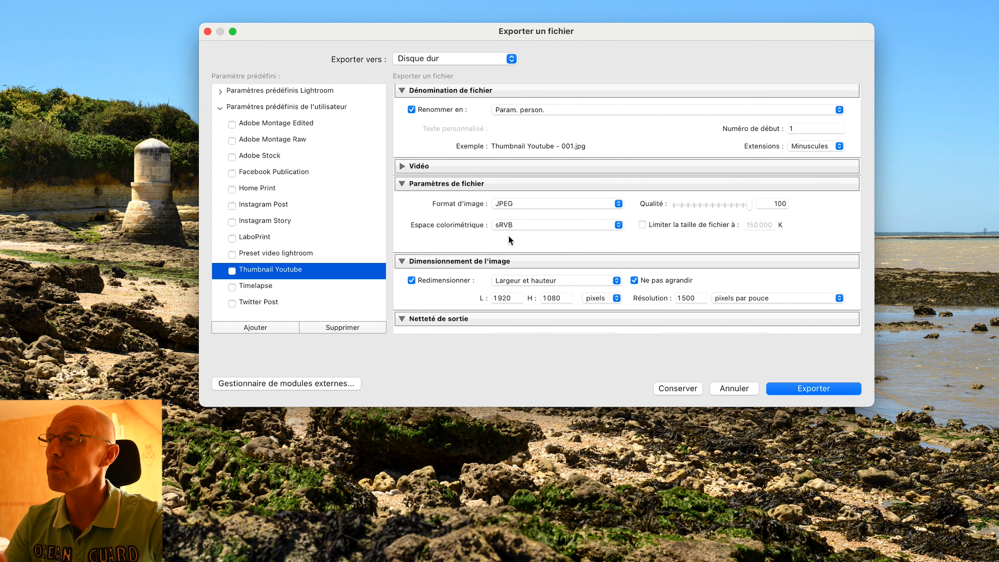
scroll(508, 236, "down", 5)
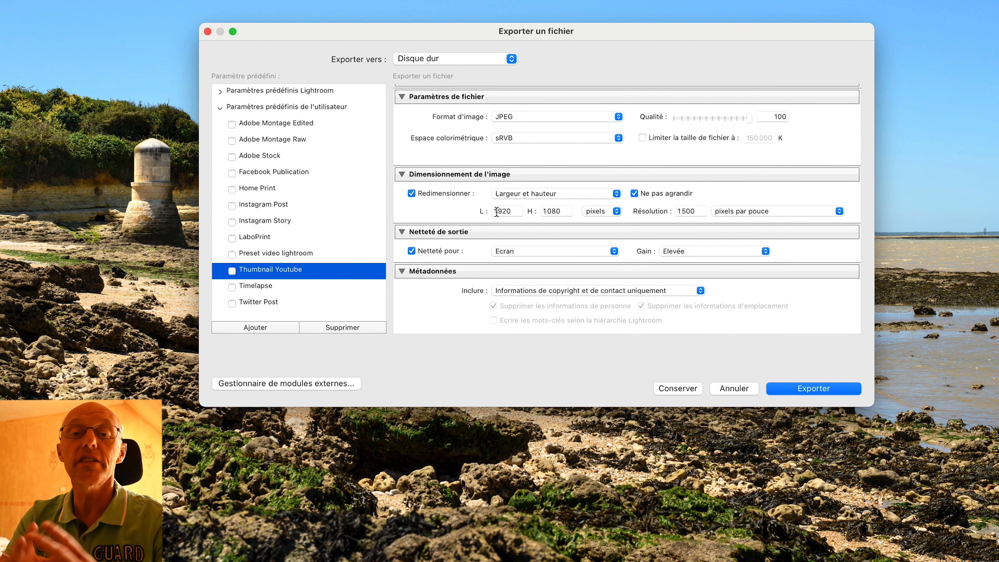
scroll(726, 198, "down", 5)
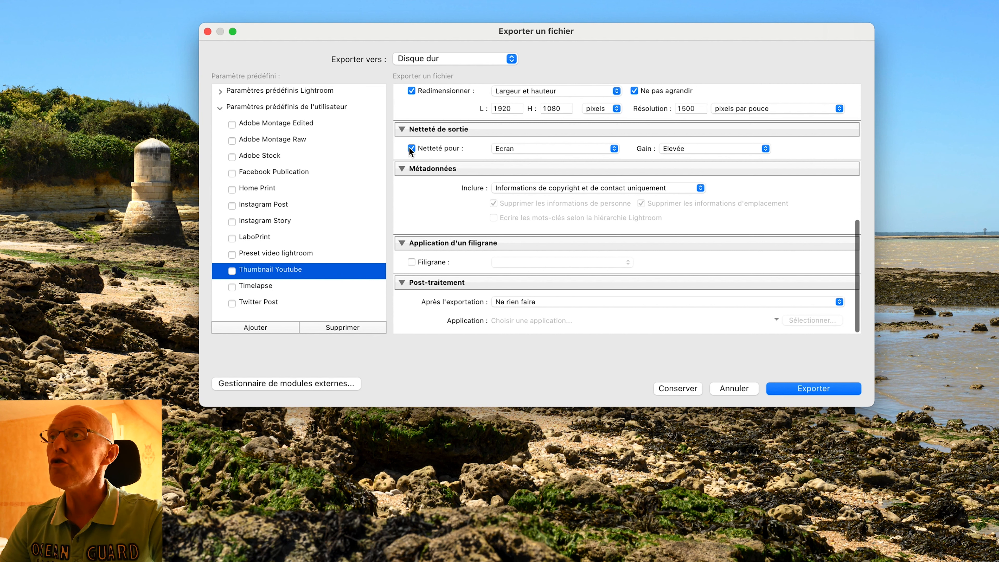
left_click(763, 143)
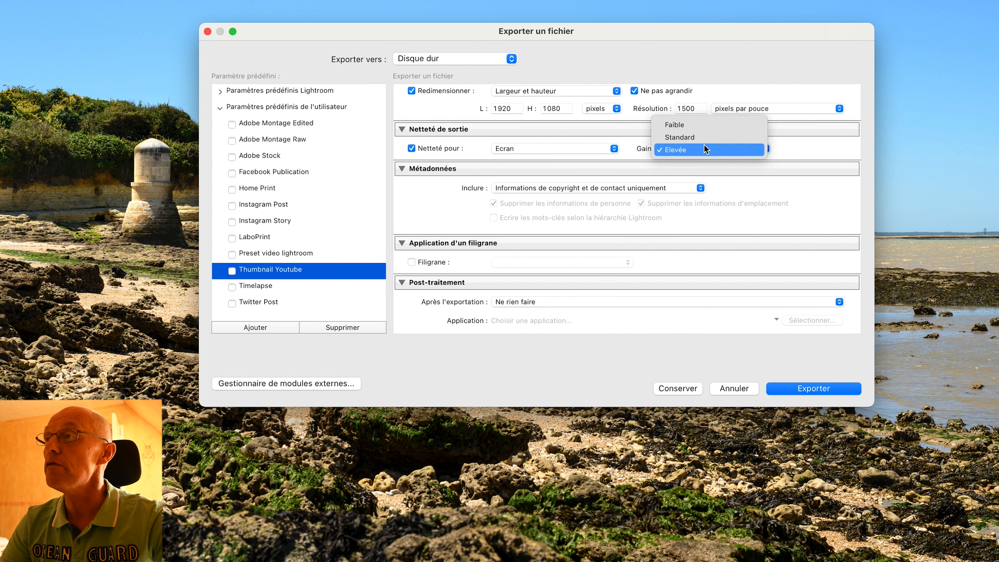
left_click(804, 152)
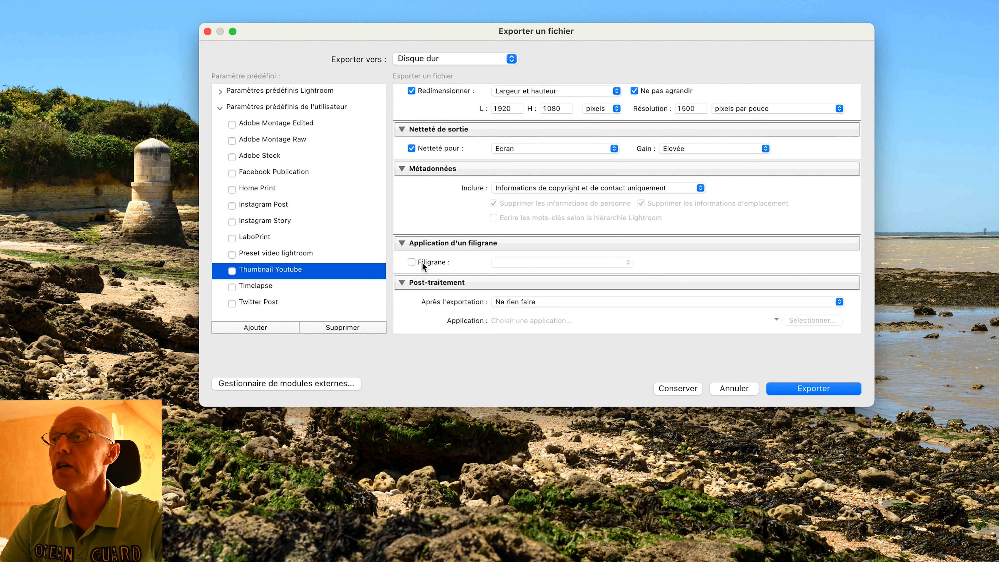
scroll(472, 287, "up", 2)
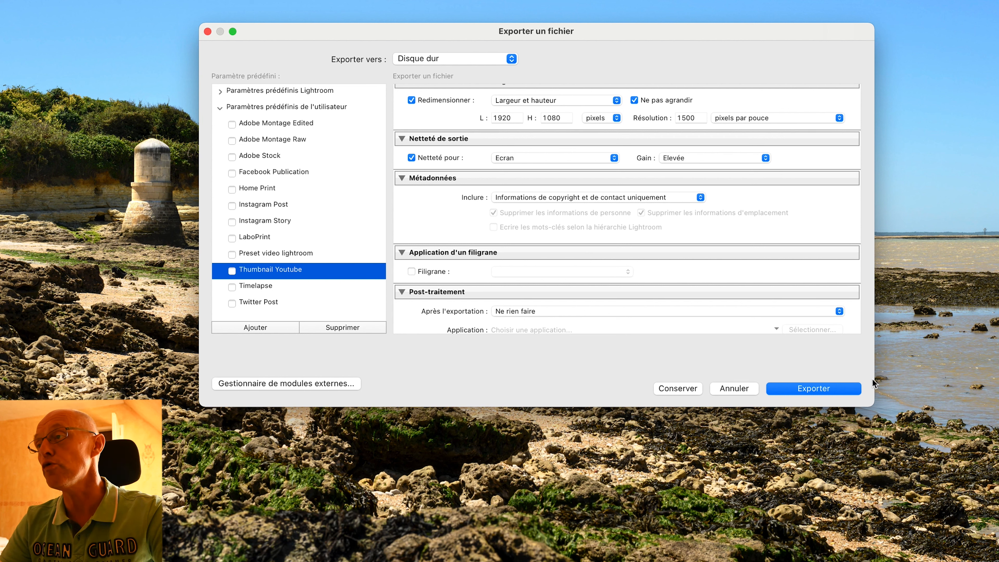
left_click(741, 389)
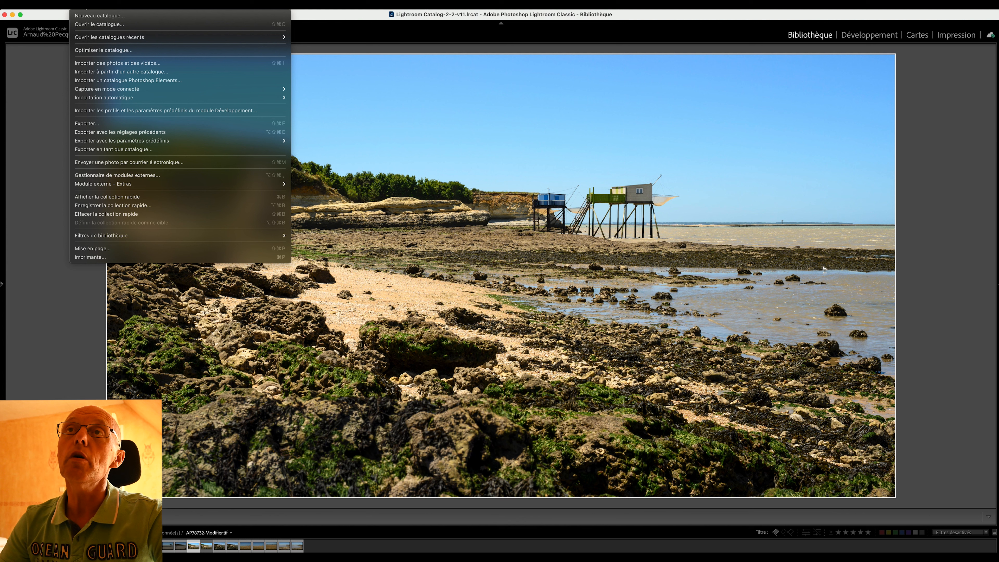
Export the photo with the Preset video lightroom preset into the Téléchargements folder.
mouse_move(101, 142)
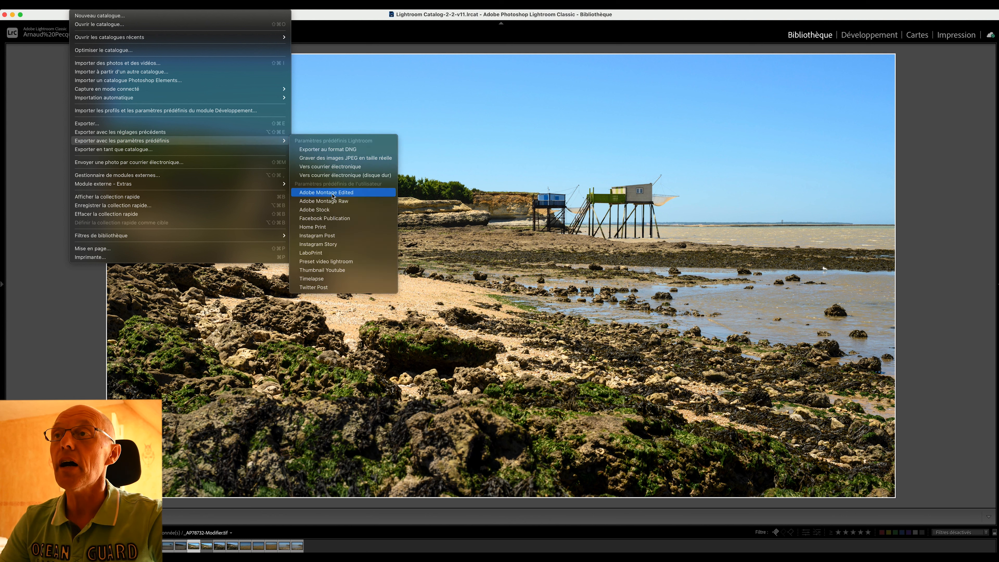
left_click(329, 263)
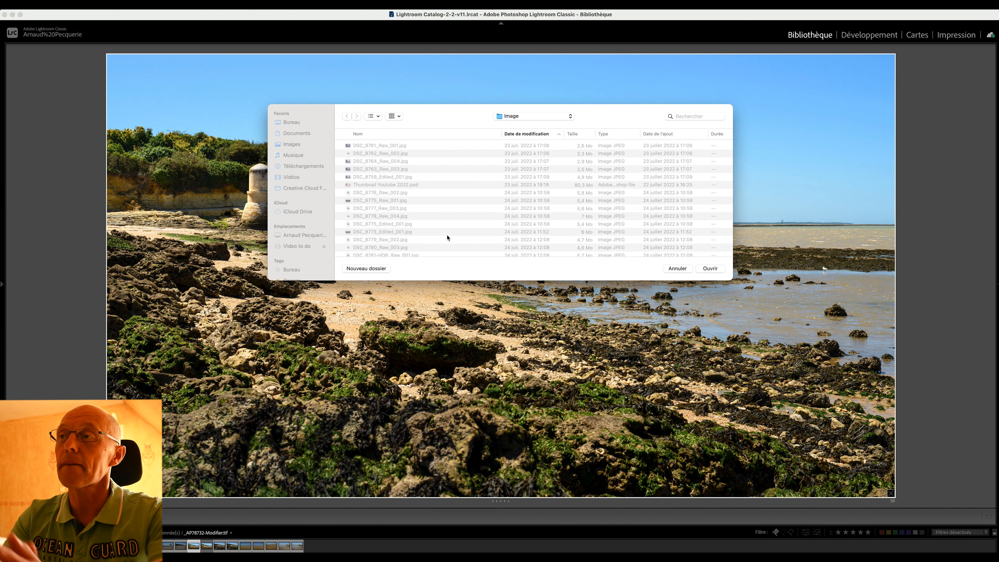
left_click(307, 170)
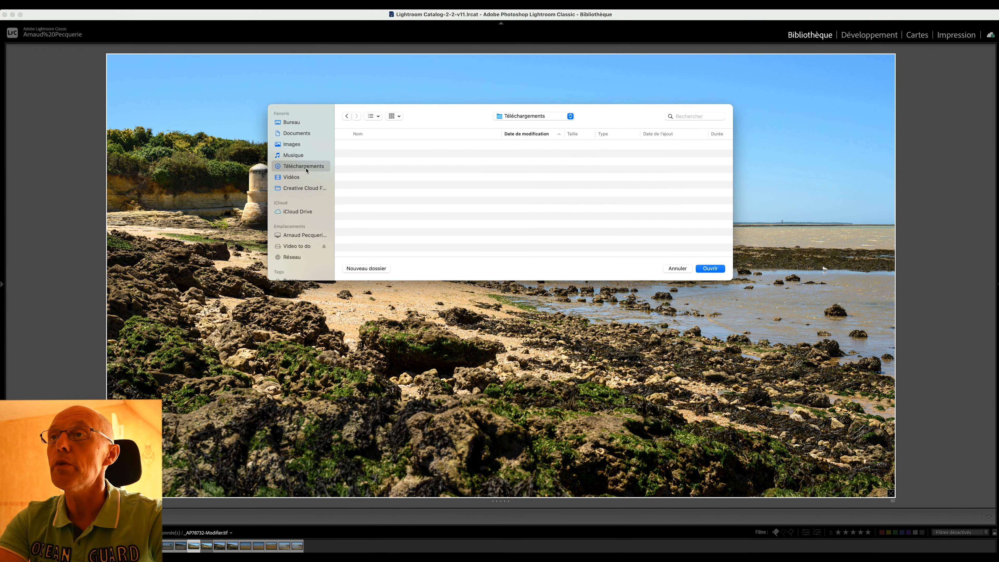
left_click(710, 268)
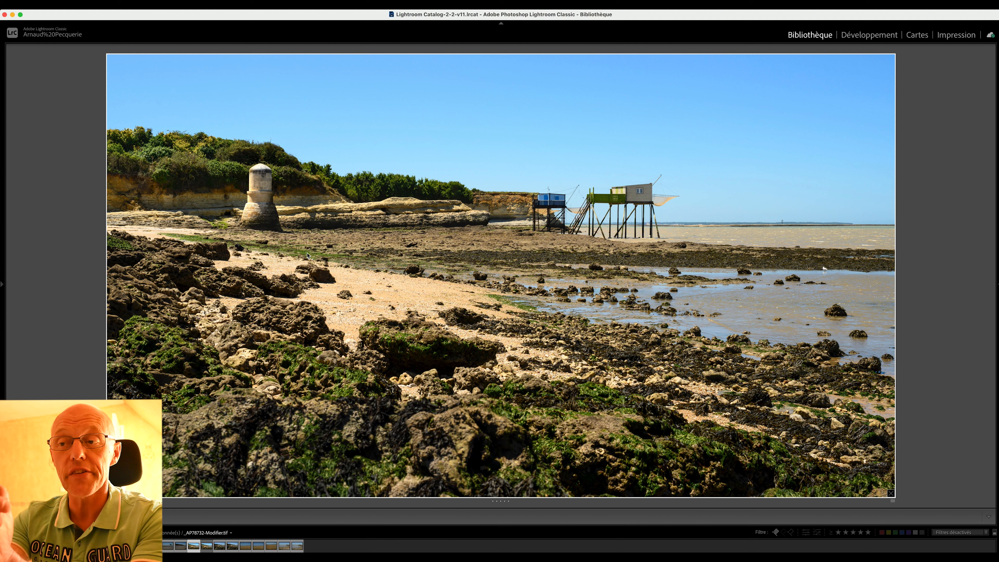
left_click(80, 5)
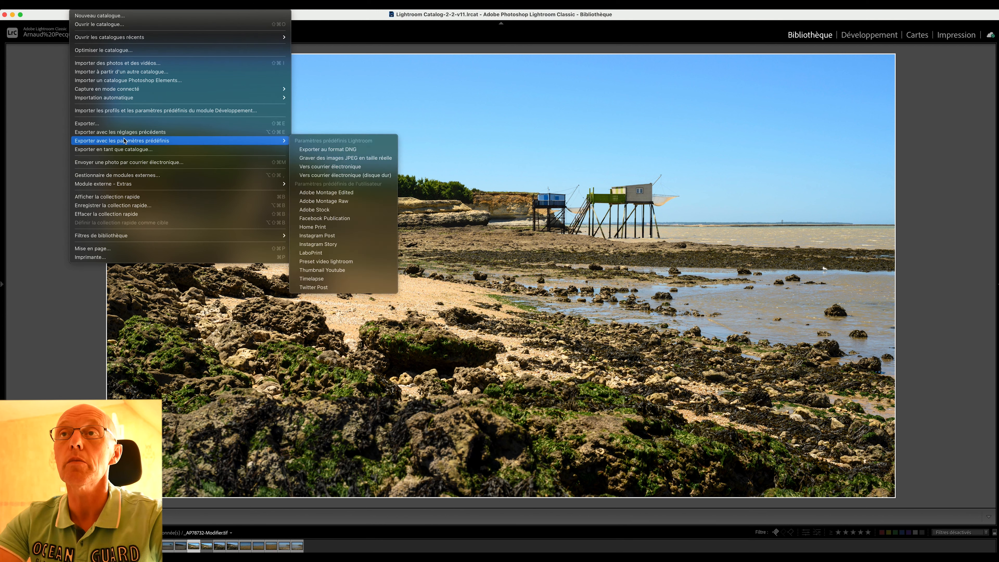
mouse_move(263, 140)
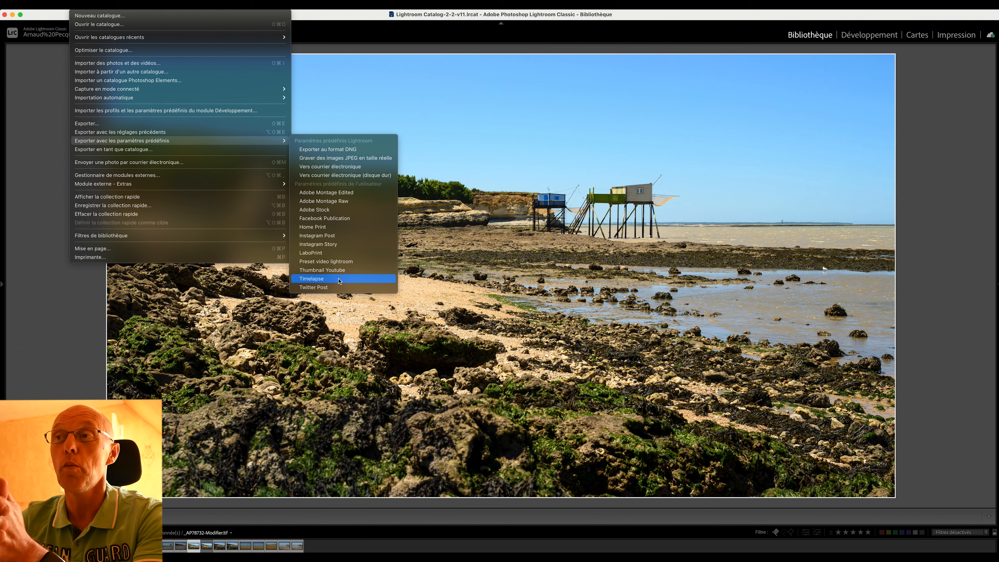
left_click(513, 309)
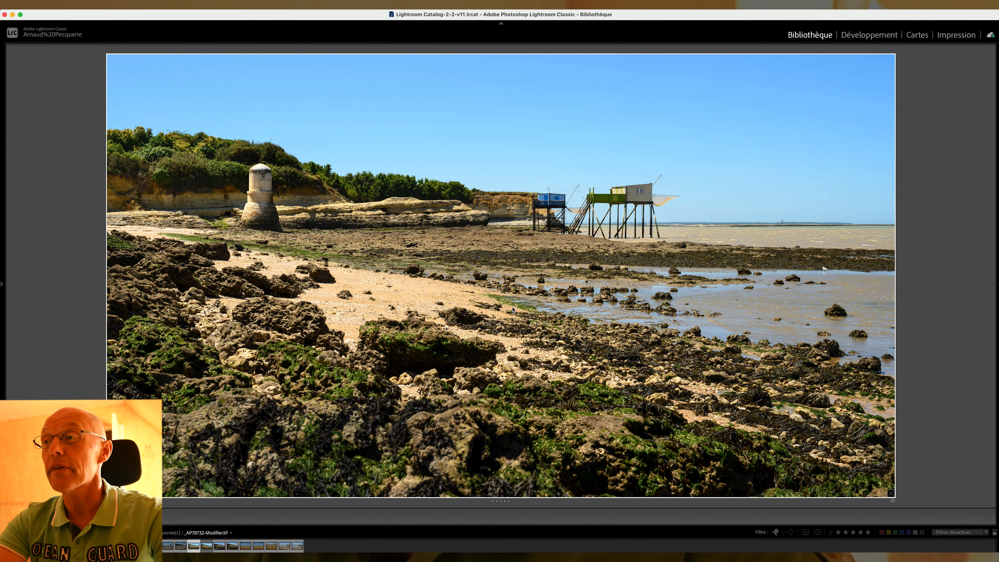